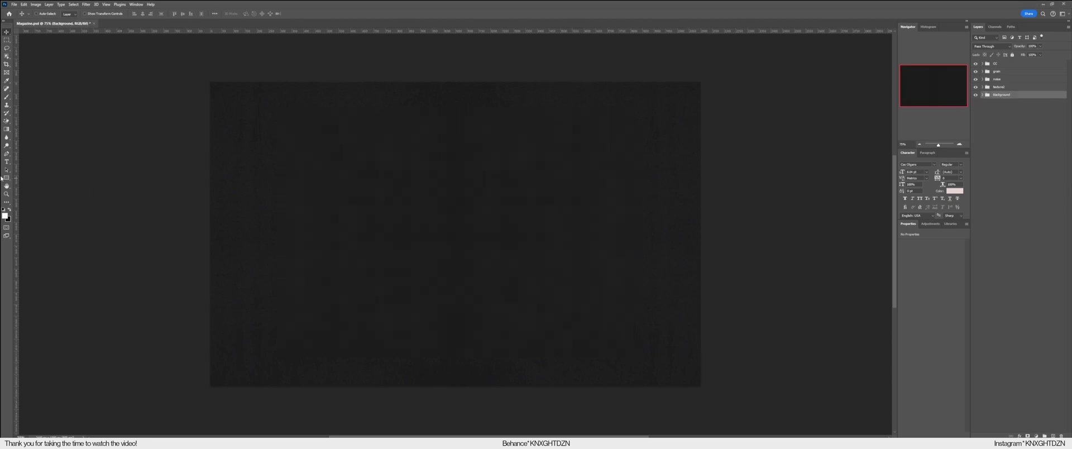
Draw a white rectangle filling the area between the outer guides and duplicate its layer.
left_click(7, 178)
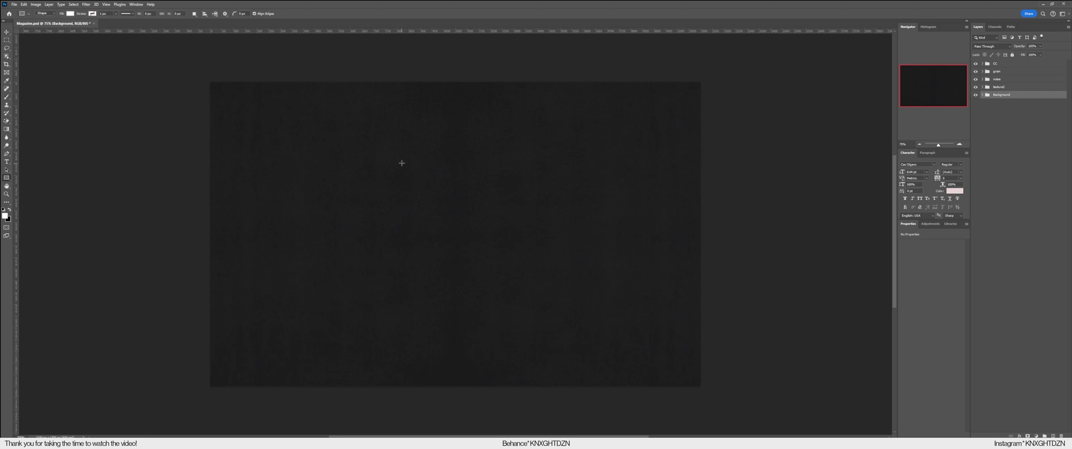
key("ctrl+semicolon")
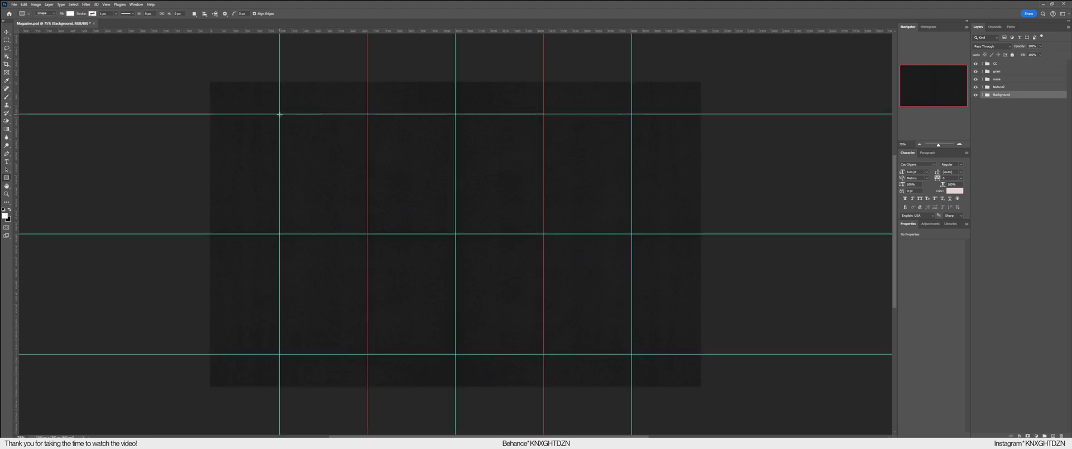
left_click_drag(286, 120, 632, 354)
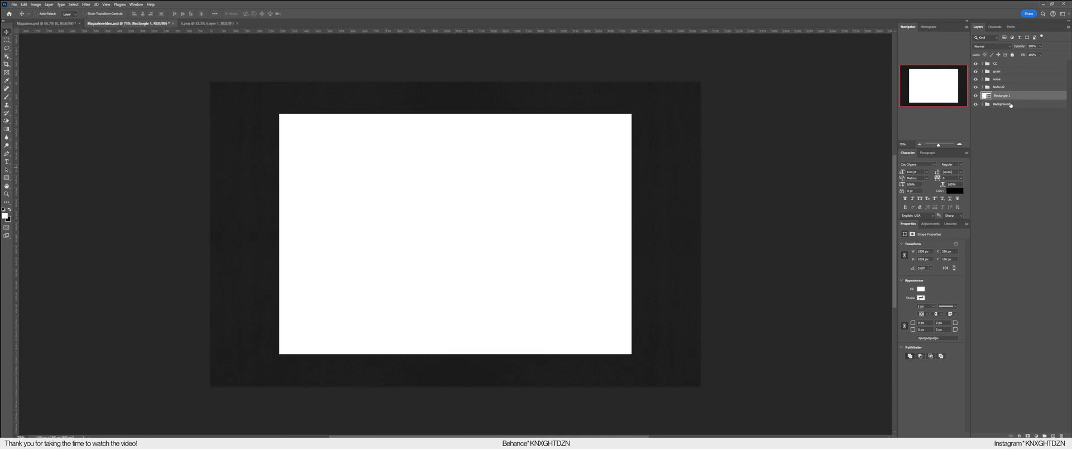
key("ctrl+j")
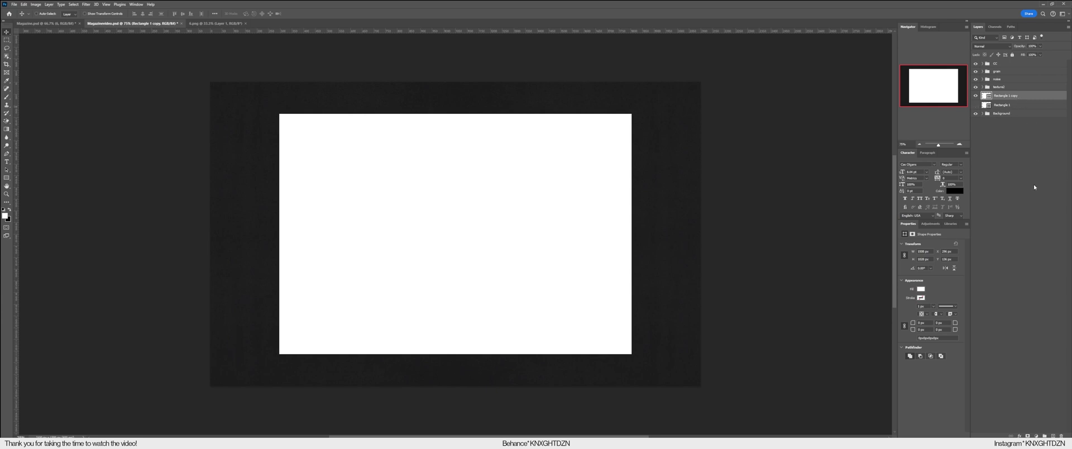
Open the duplicated rectangle's smart object contents and bring in the creased paper layer from 6.png.
double_click(985, 96)
left_click(202, 24)
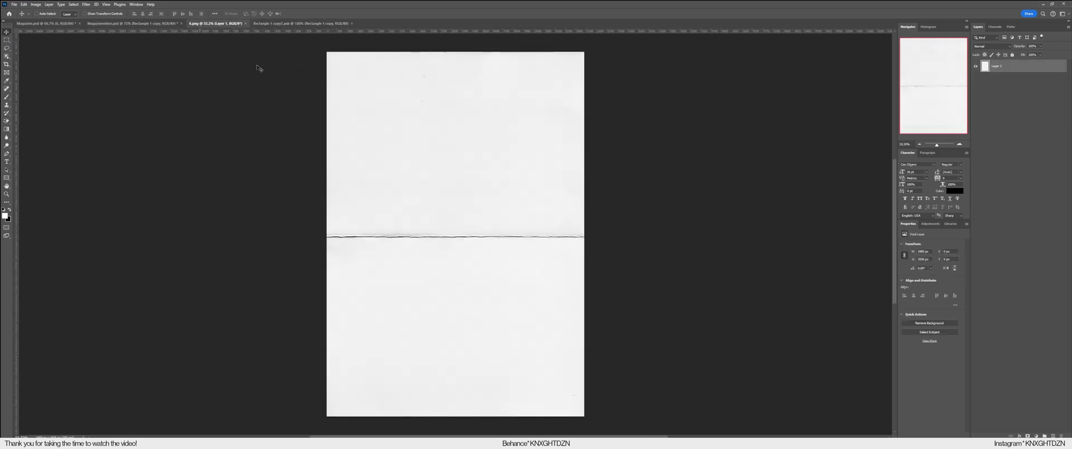
left_click_drag(461, 196, 473, 215)
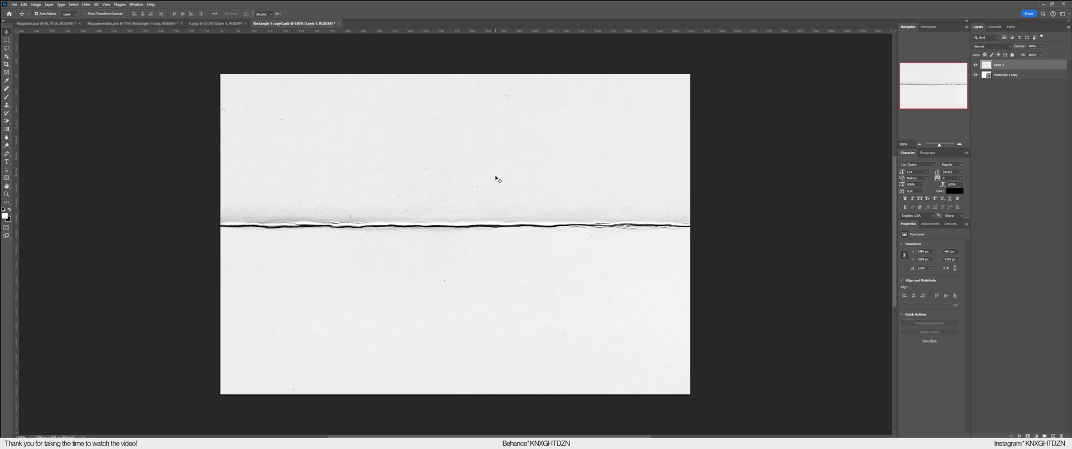
Rotate the creased paper 90 degrees so the fold runs vertically, and scale it to cover the whole canvas.
key("ctrl+t")
key("ctrl+0")
left_click_drag(620, 79, 550, 307)
left_click_drag(459, 94, 456, 177)
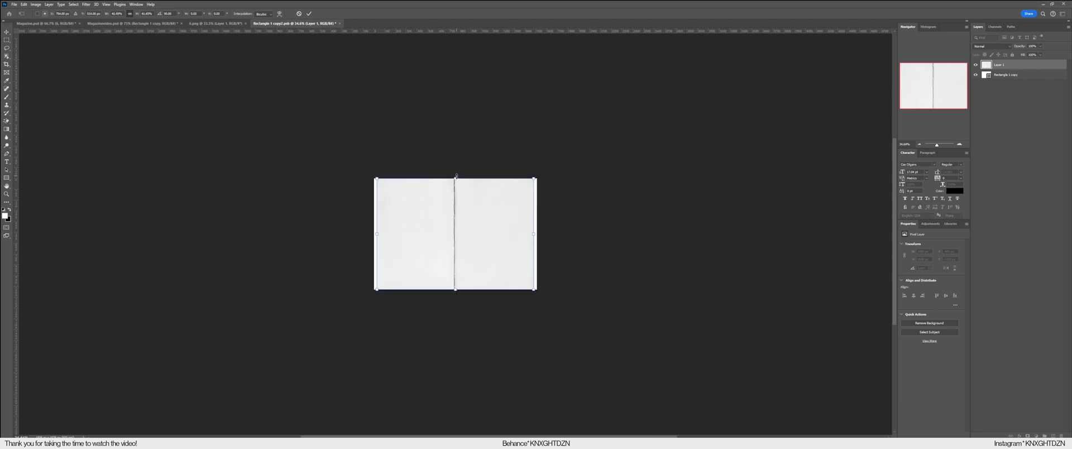
left_click_drag(534, 243, 537, 232)
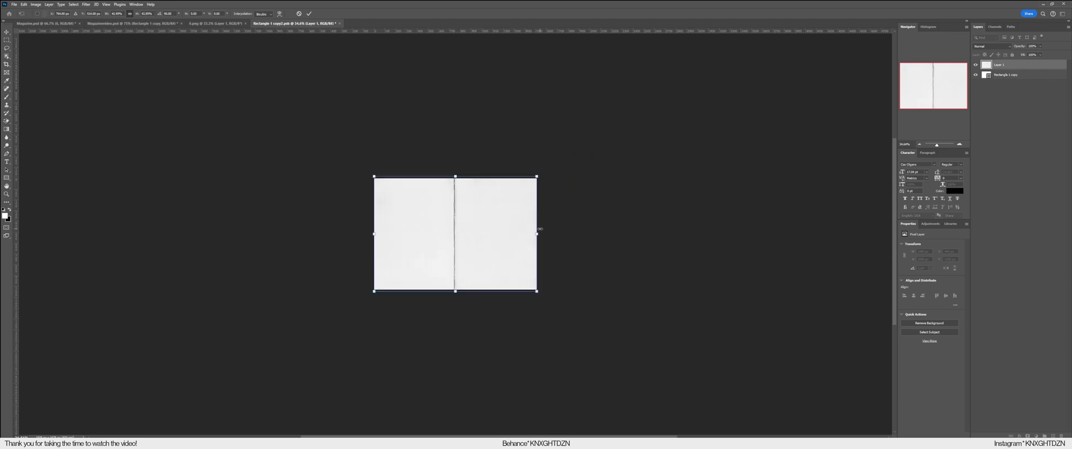
left_click_drag(476, 219, 477, 219)
key("Return")
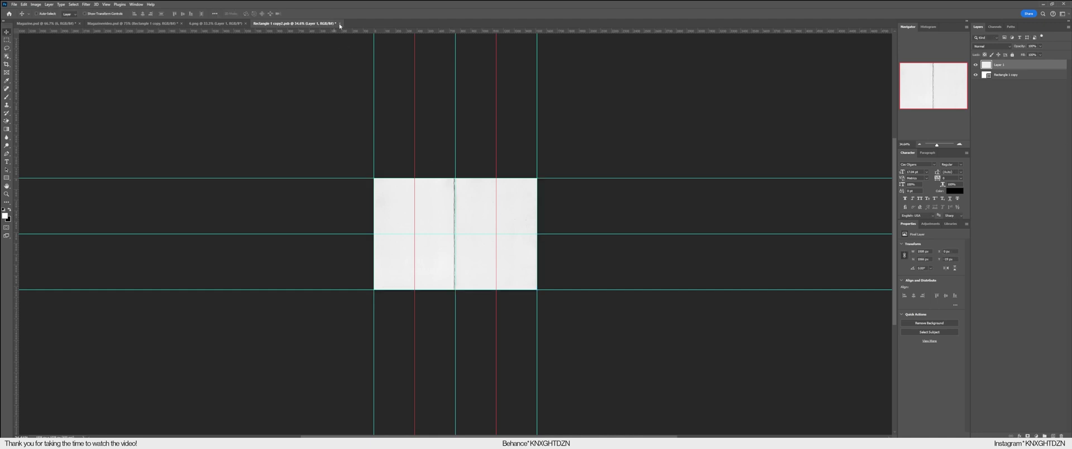
Close the smart object with its changes saved and return to the magazine document.
left_click(340, 22)
left_click(167, 23)
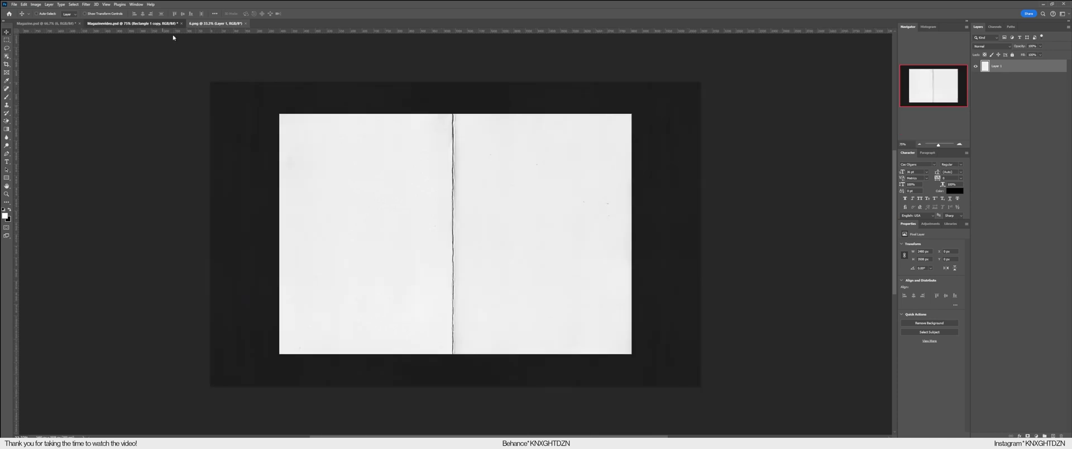
scroll(524, 219, "left", 1)
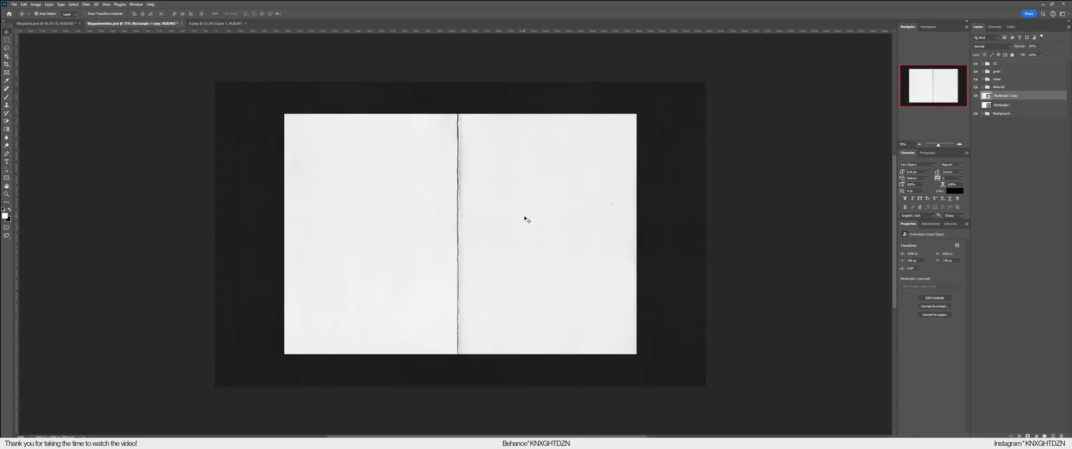
scroll(524, 219, "left", 1)
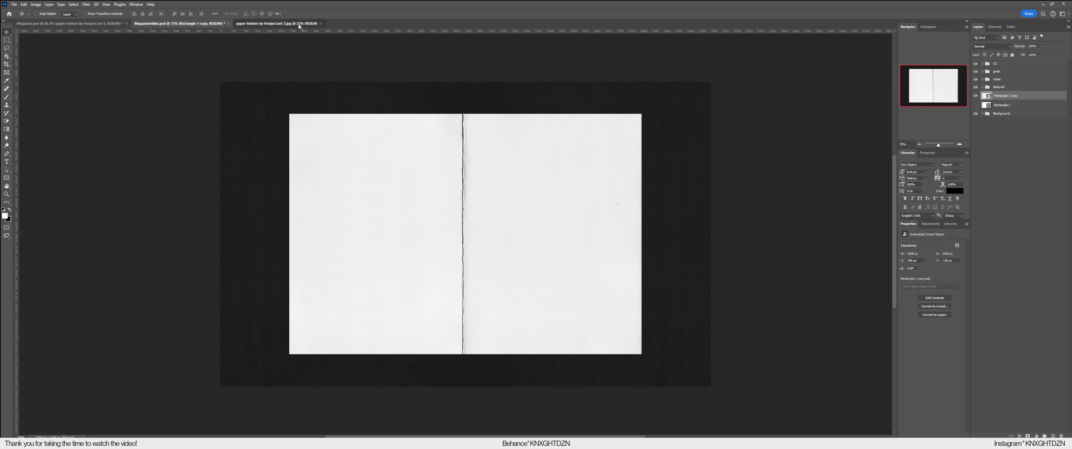
Bring the paper texture JPG into the magazine document and clip it to the duplicated rectangle layer.
left_click(300, 24)
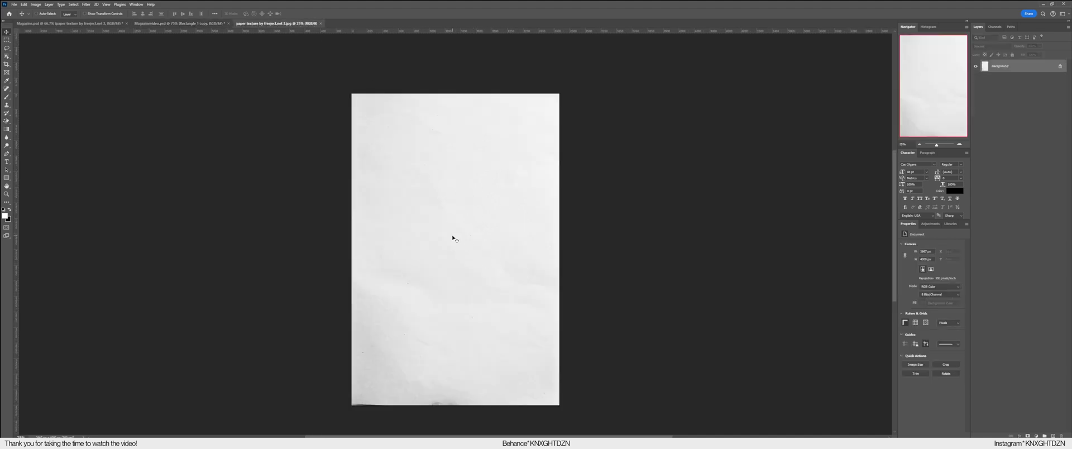
left_click_drag(217, 24, 474, 232)
left_click_drag(1012, 102, 1011, 98)
left_click(1012, 100, "alt")
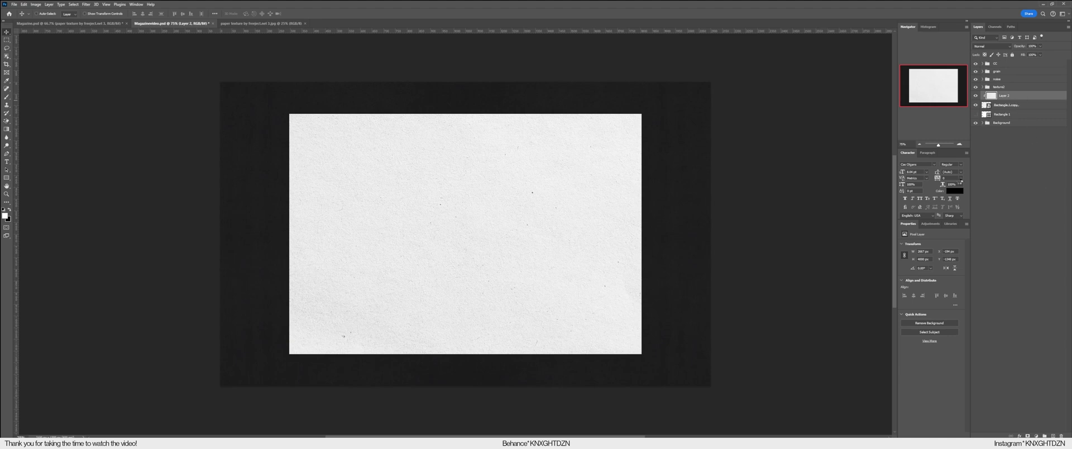
Rotate the clipped paper texture 90 degrees and scale it down to fit over the magazine spread.
key("ctrl+t")
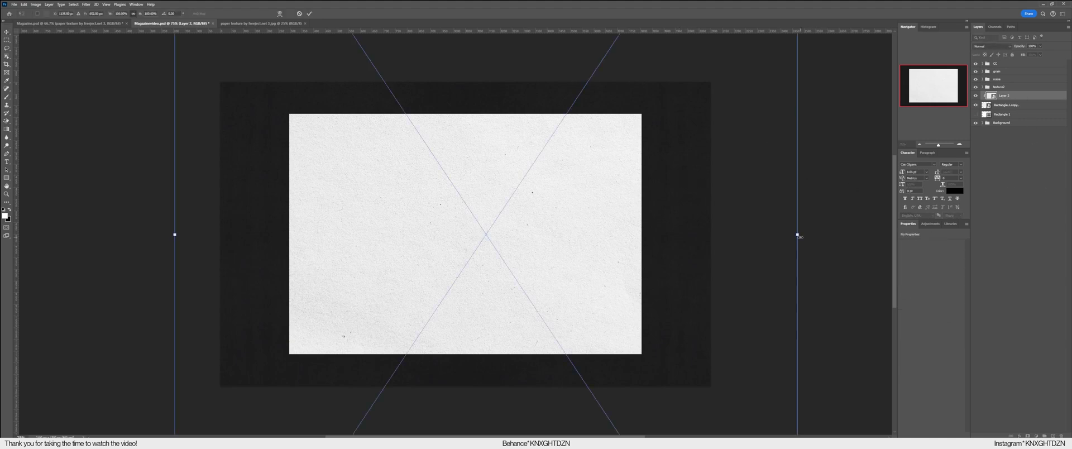
left_click_drag(742, 238, 646, 233)
left_click_drag(677, 199, 670, 223)
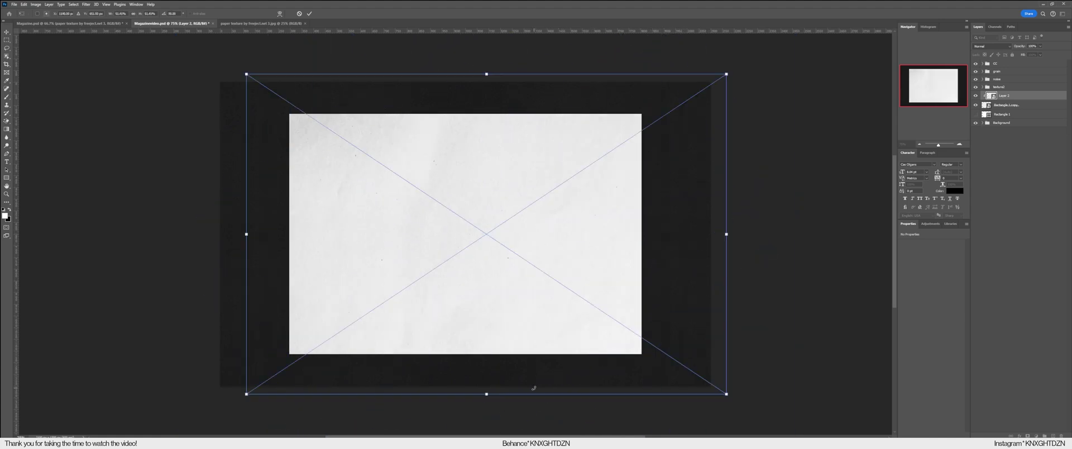
left_click_drag(487, 74, 489, 115)
left_click_drag(485, 398, 488, 360)
left_click_drag(537, 289, 515, 286)
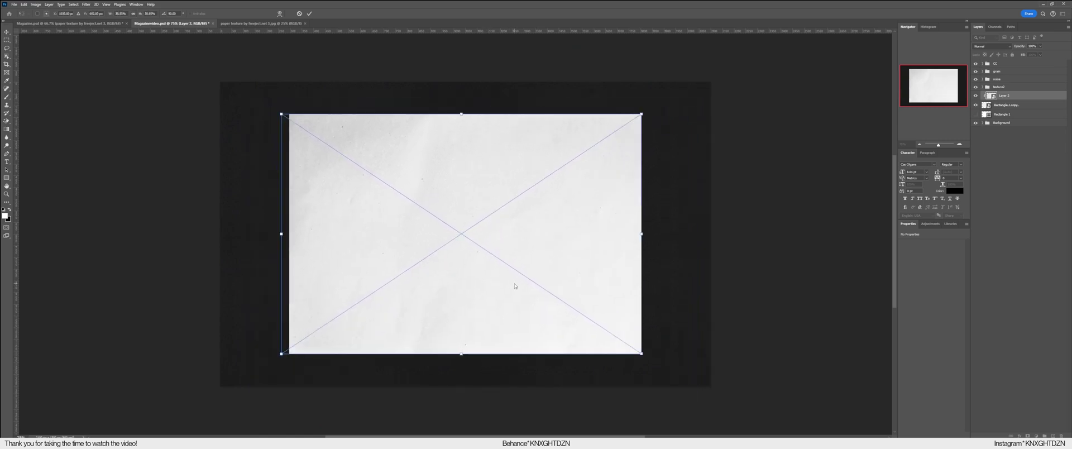
key("Return")
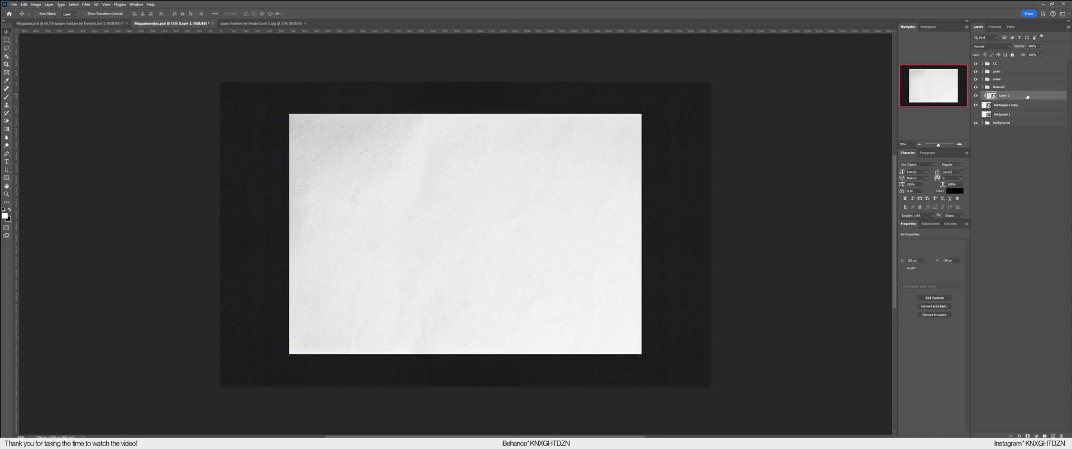
Set the paper texture to Multiply and mask it with a soft brush and an inverted mask so it shows only along the spine.
key("shift+alt+m")
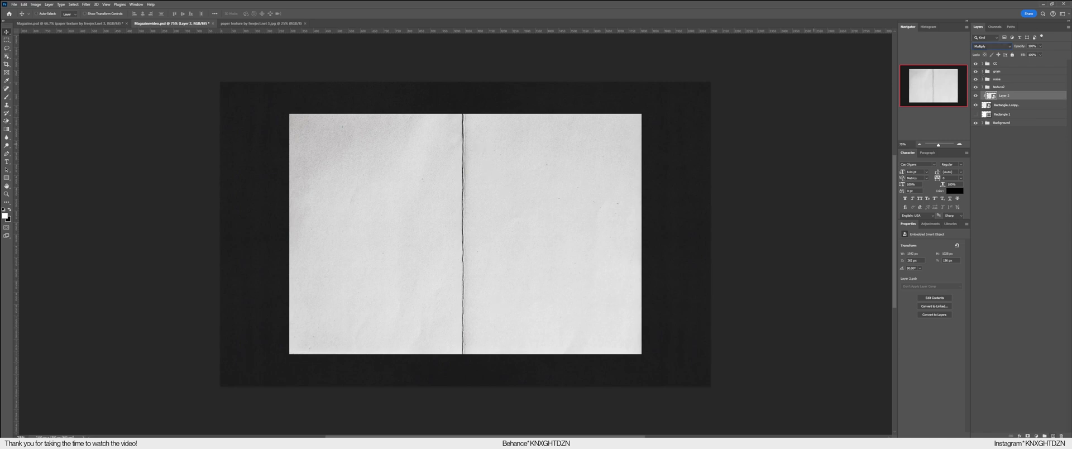
left_click(7, 97)
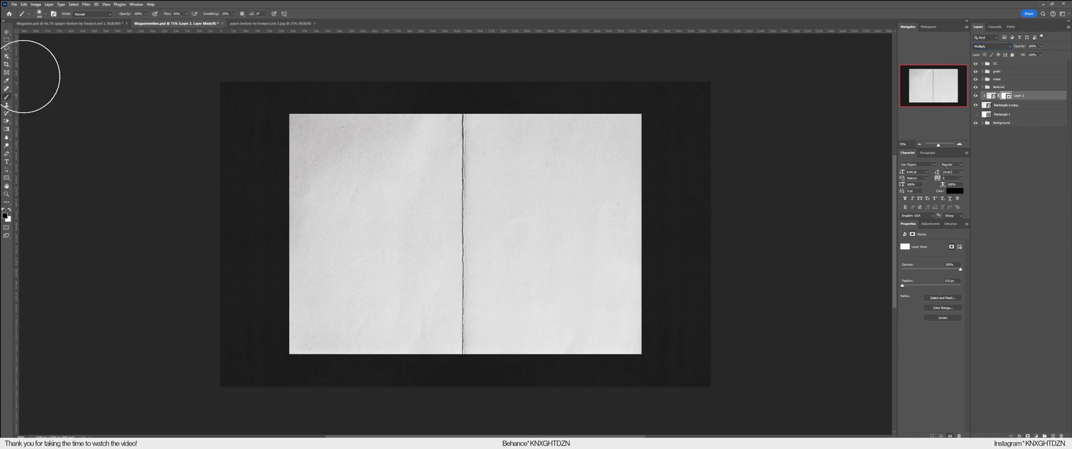
left_click(463, 110)
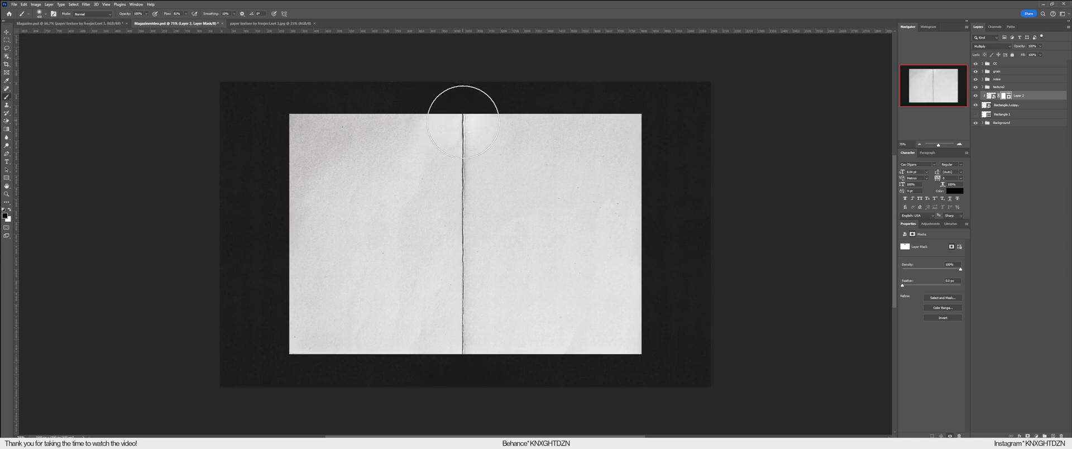
left_click(453, 369, "shift")
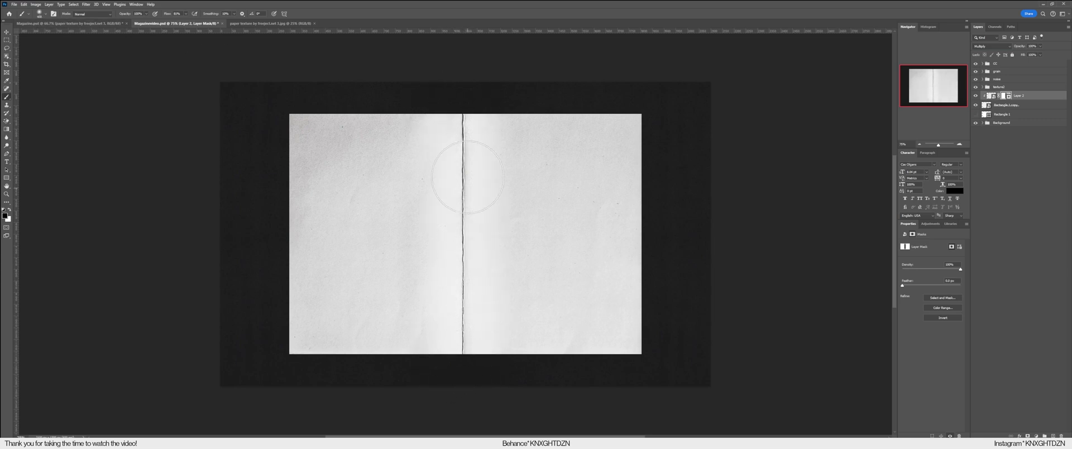
key("ctrl+i")
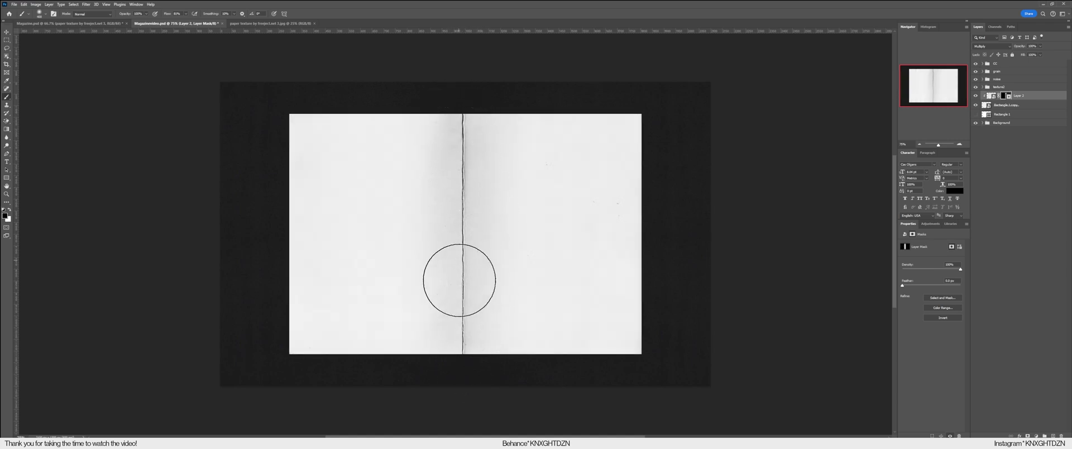
left_click(459, 125)
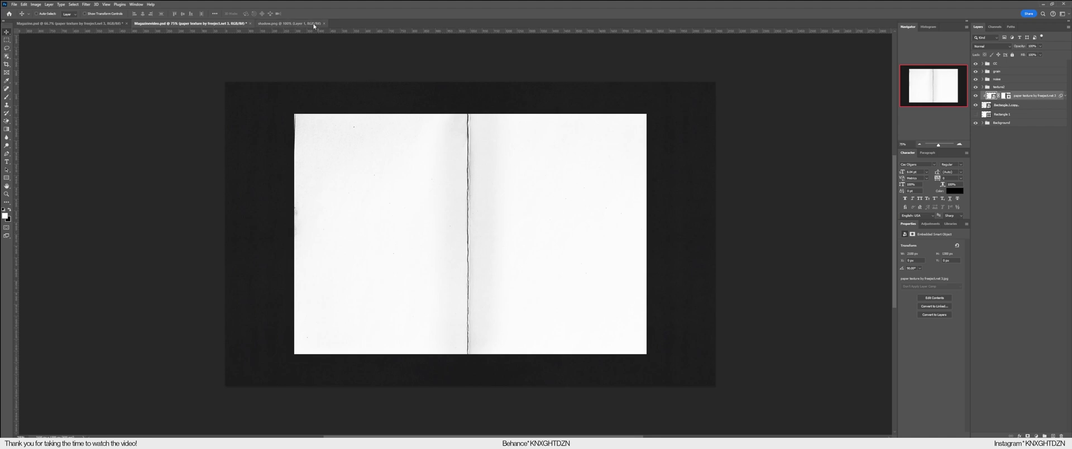
Bring the shadow image into the magazine document, then turn it vertical and narrow it against the left side of the spine.
left_click(290, 23)
left_click_drag(220, 30, 455, 227)
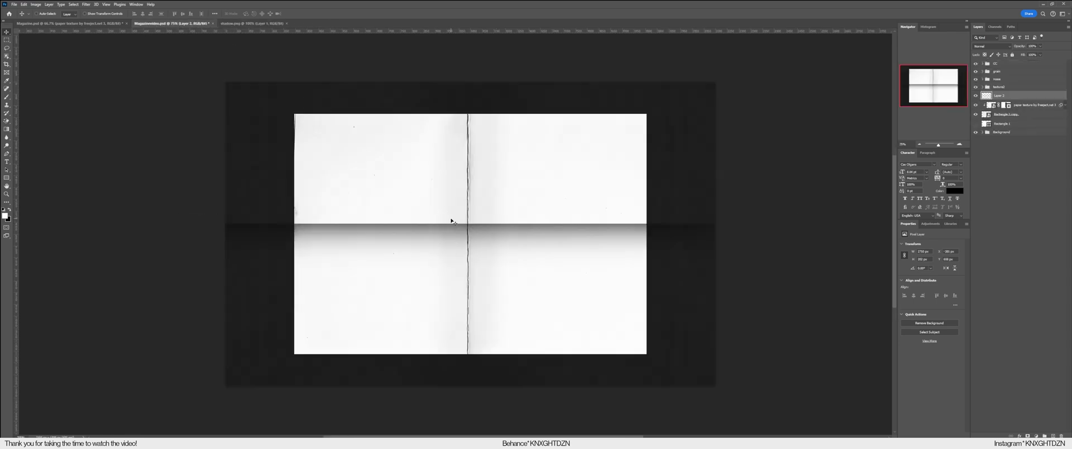
key("ctrl+t")
left_click_drag(586, 212, 493, 249)
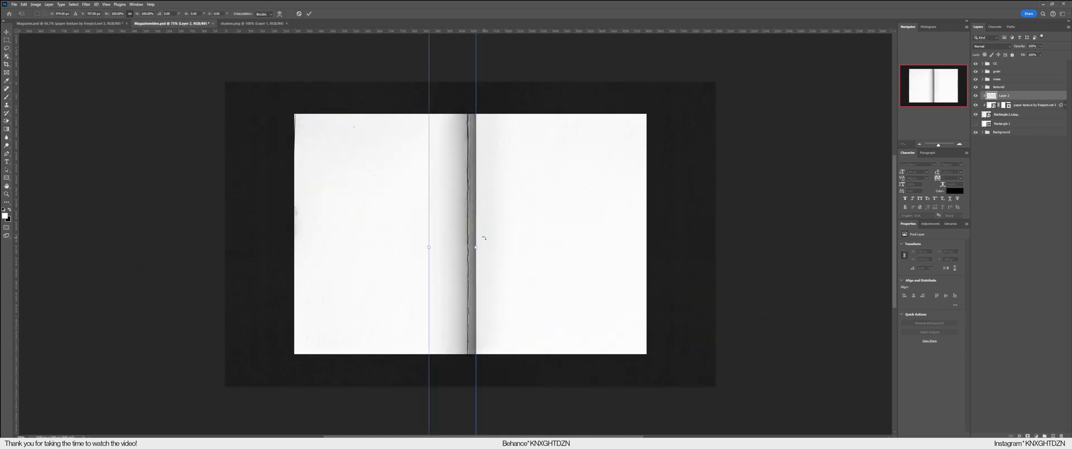
left_click_drag(474, 246, 461, 238)
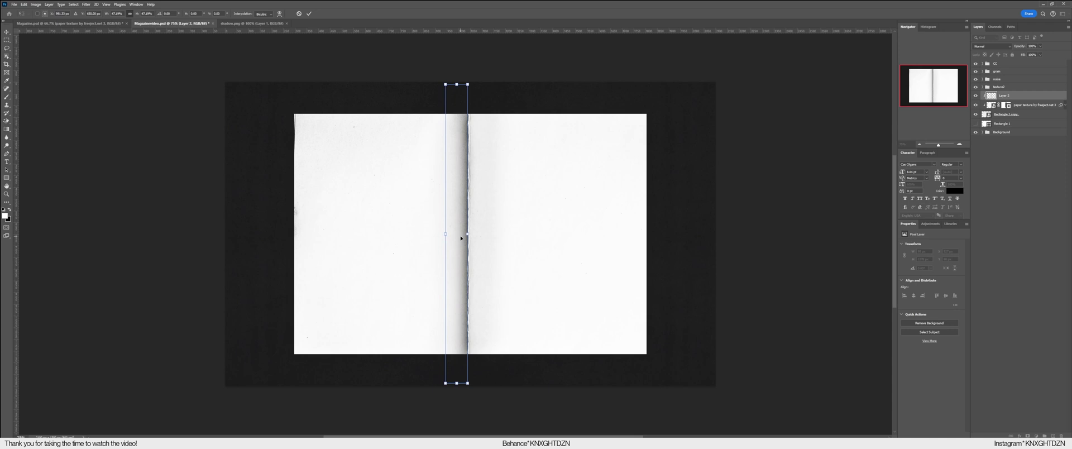
key("Return")
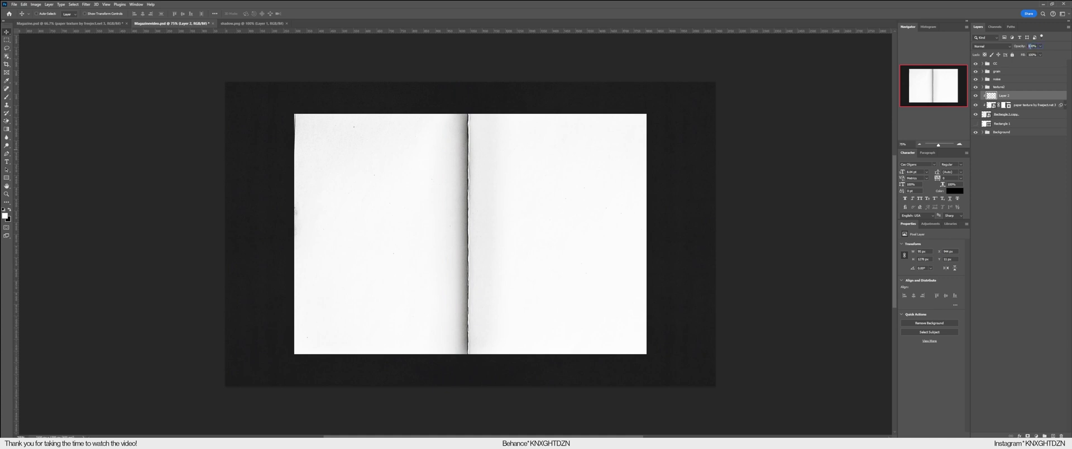
Set the spine shadow layer's opacity to 70%.
left_click(1032, 46)
type("70")
key("Return")
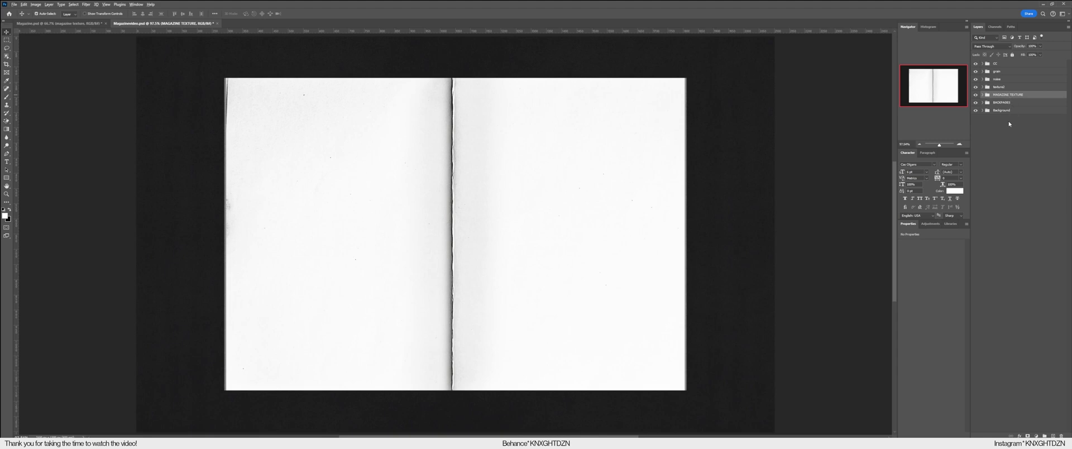
Duplicate the MAGAZINE TEXTURE group and move the copy into the BACKPAGES group.
key("ctrl+j")
left_click_drag(1018, 96, 1014, 109)
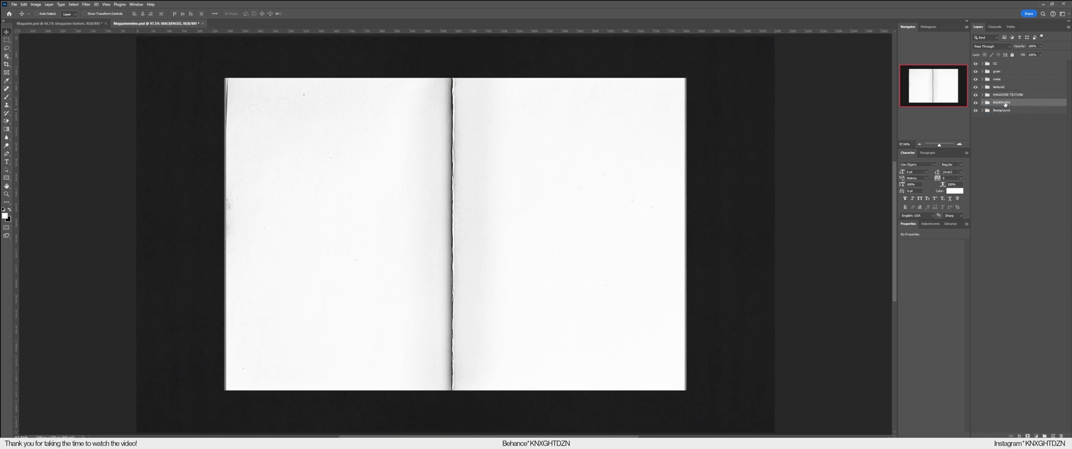
Examine the stacked rectangle copies in the BACKPAGES group and compare the spread with the texture groups shown and hidden.
left_click(982, 103)
left_click(1011, 119)
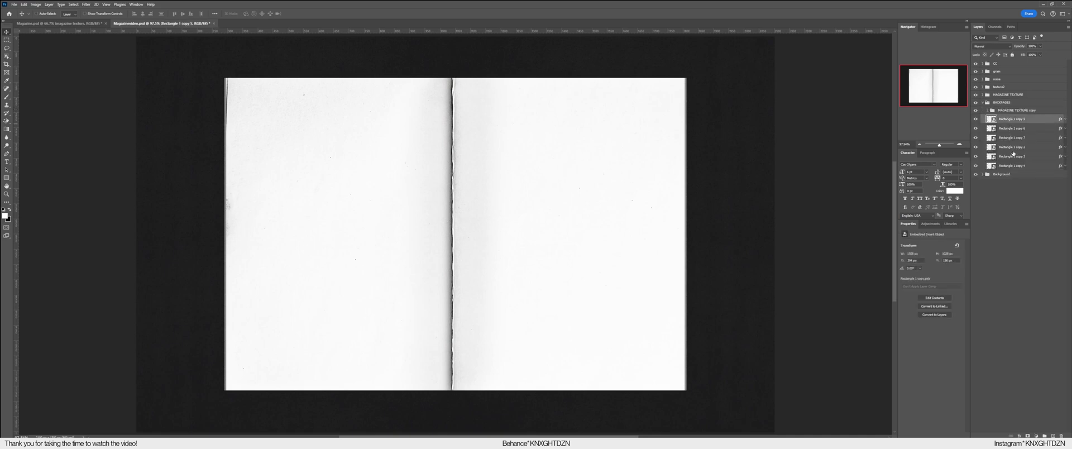
left_click(1011, 166)
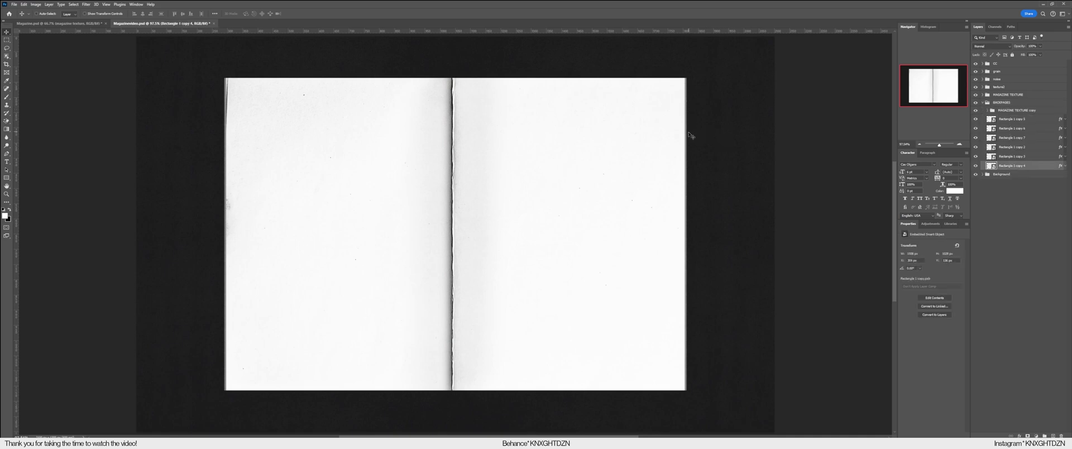
key("Left")
left_click(1012, 110)
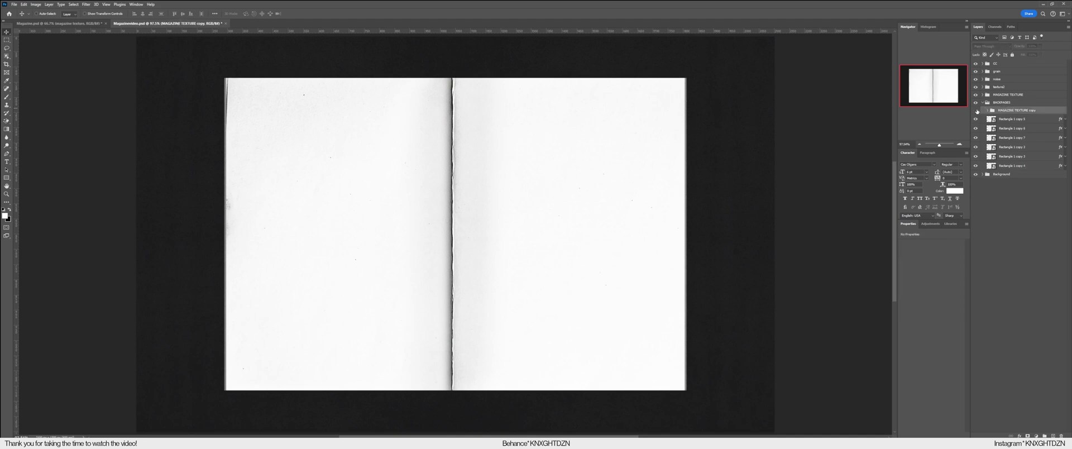
left_click(975, 95)
left_click(976, 110)
left_click(983, 103)
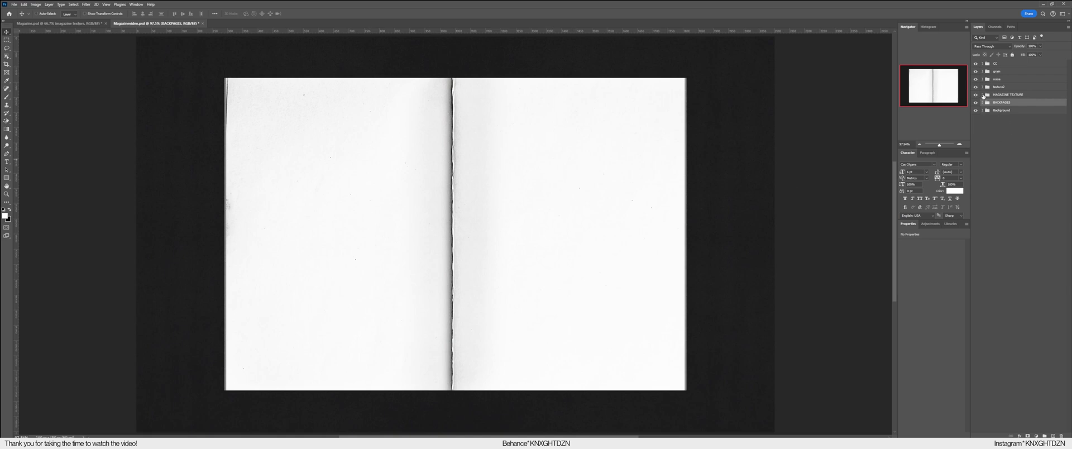
Duplicate the Rectangle 1 copy layer of the MAGAZINE TEXTURE group and place the duplicate directly below that group.
left_click(997, 96)
left_click(982, 96)
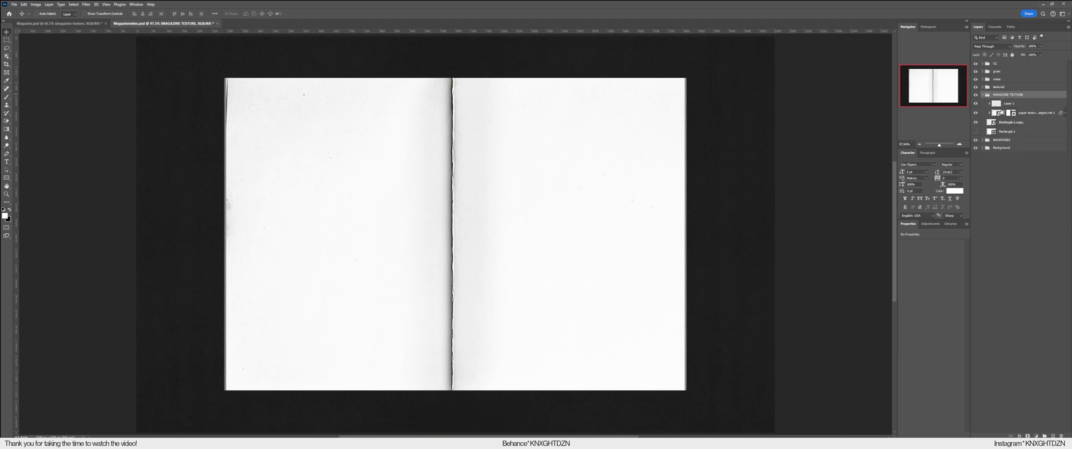
left_click(1018, 123)
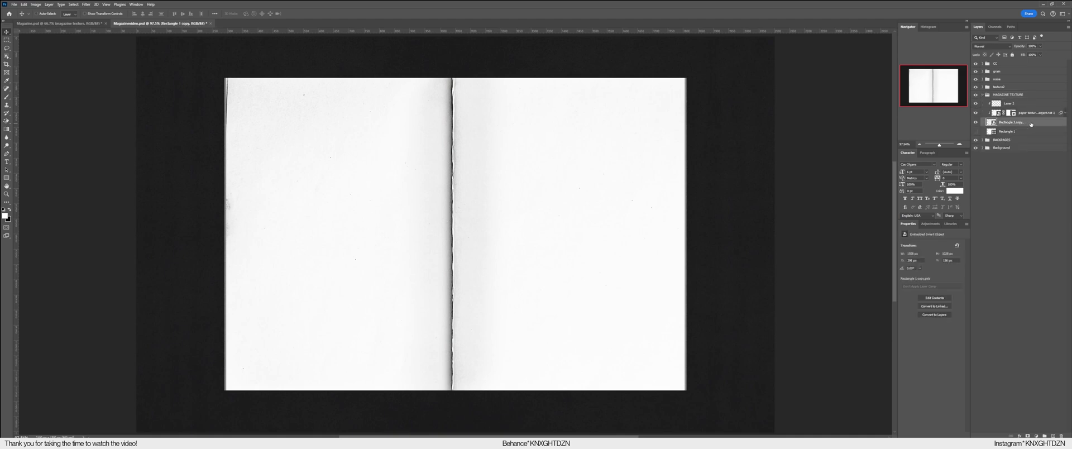
left_click_drag(1034, 123, 1014, 102)
left_click(983, 104)
left_click(997, 96)
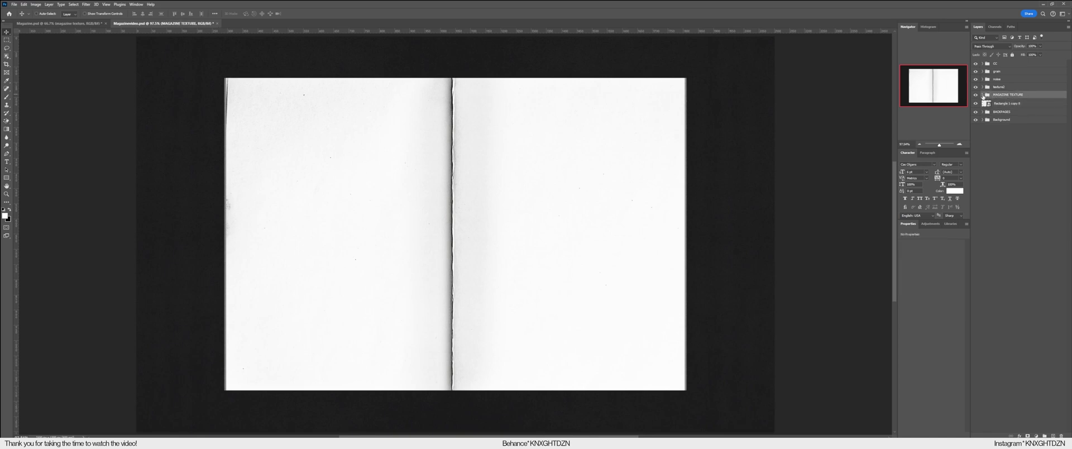
Set the blend mode of the Rectangle 1 copy layer inside the MAGAZINE TEXTURE group to Multiply.
left_click(982, 95)
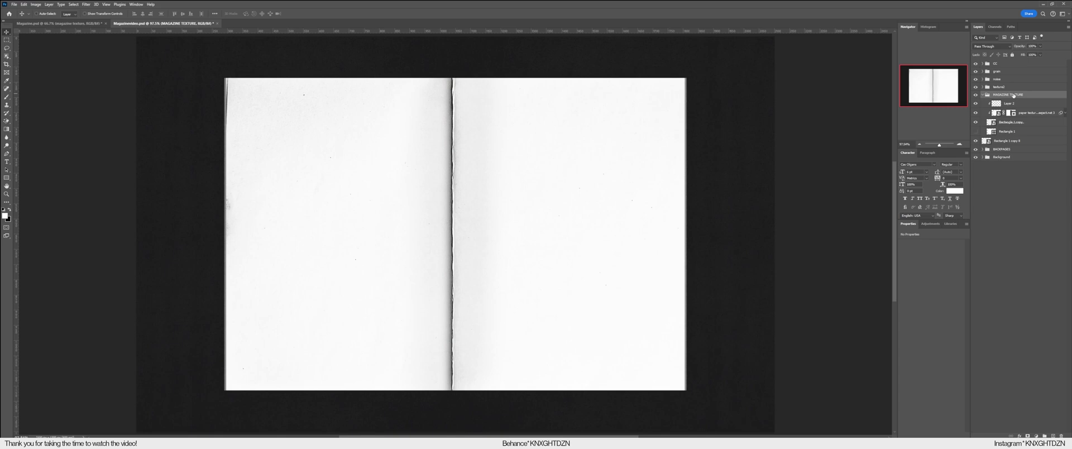
left_click(1016, 123)
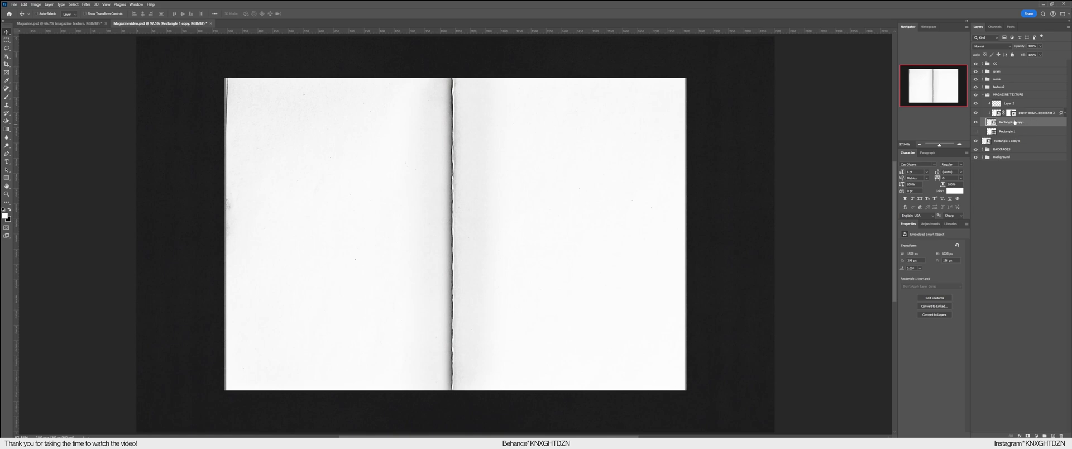
scroll(987, 48, "down", 3)
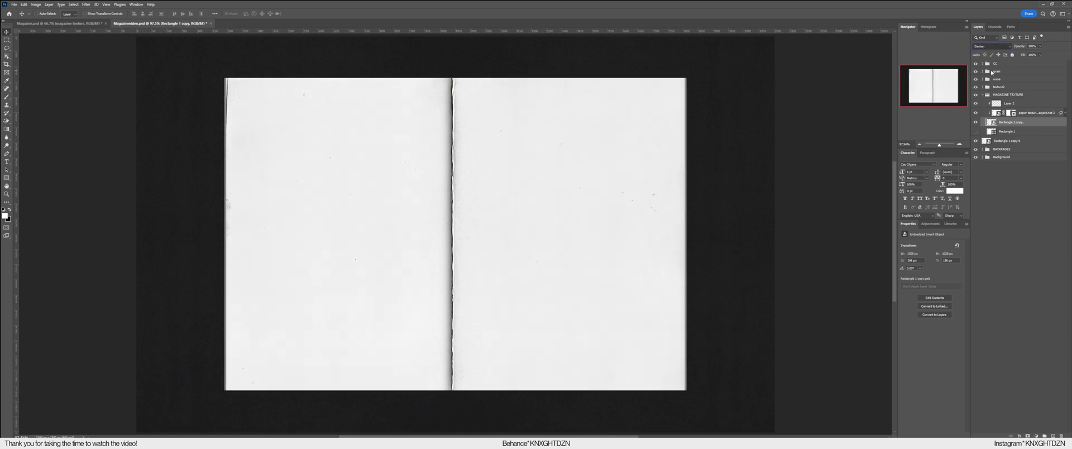
left_click(982, 94)
Group the duplicated rectangle below MAGAZINE TEXTURE as PAGE 1, and nest the rectangle in another group inside it.
left_click(1004, 104)
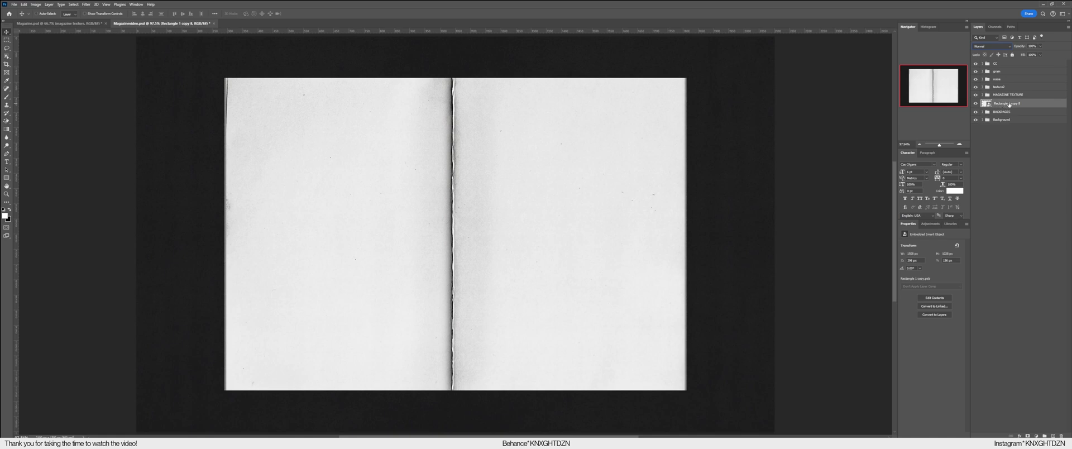
key("ctrl+g")
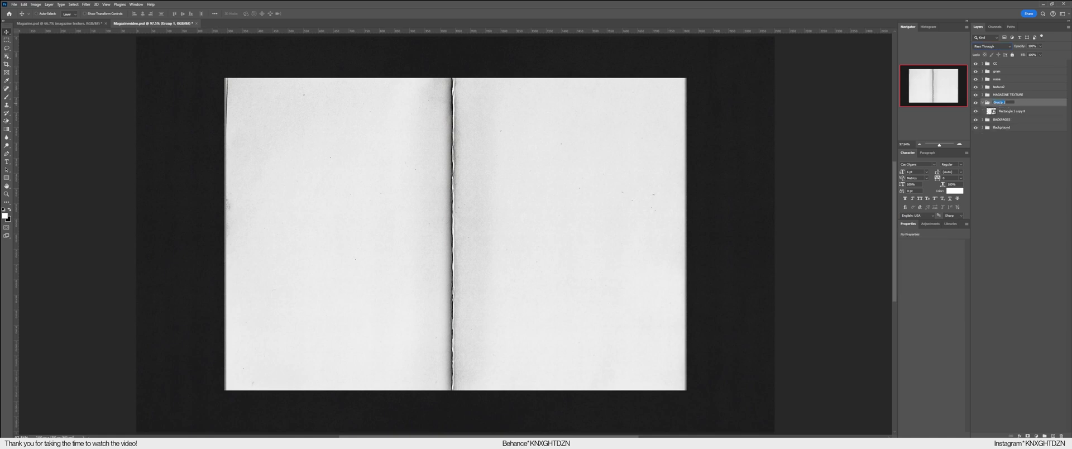
type("PAGE 1")
left_click(1020, 112)
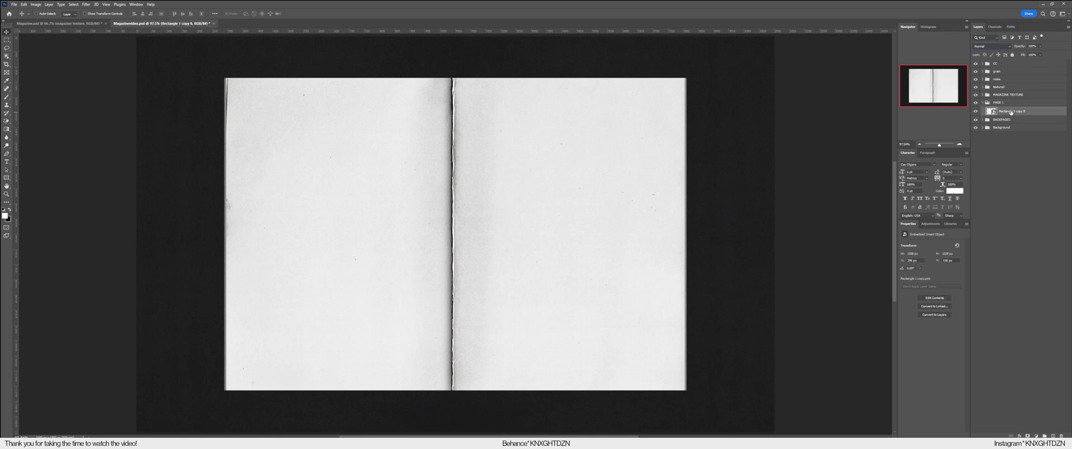
key("ctrl+g")
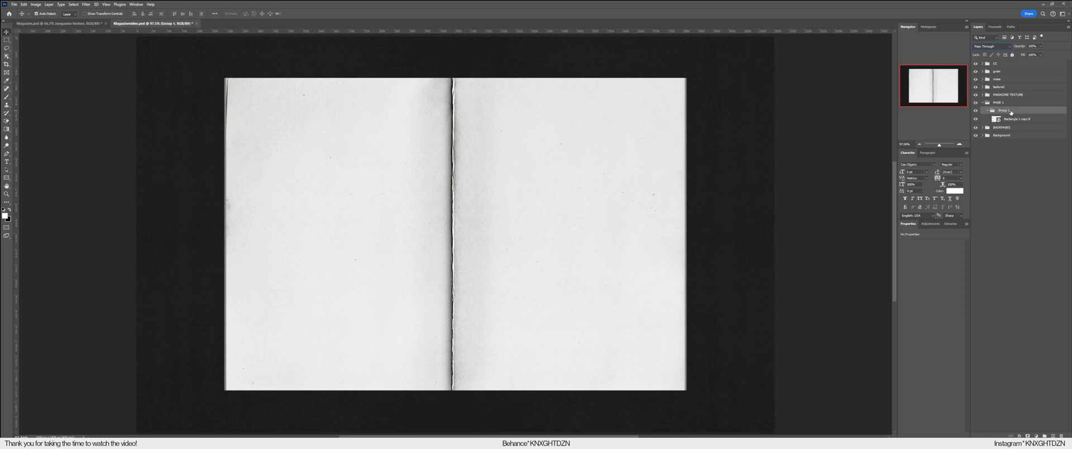
Add a layer mask shaped to the rectangle's outline to the rectangle layer in the PAGE 1 group.
left_click(1011, 120)
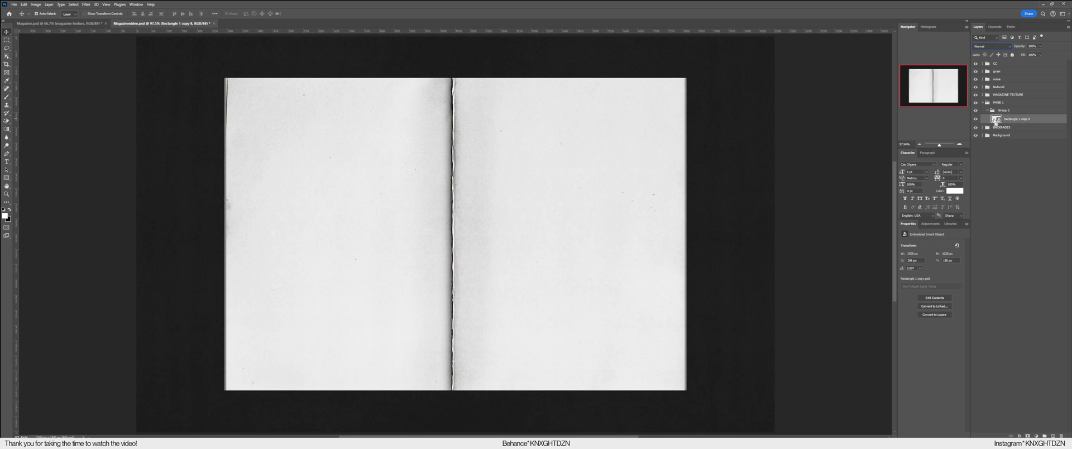
left_click(995, 119, "ctrl")
left_click(1028, 436)
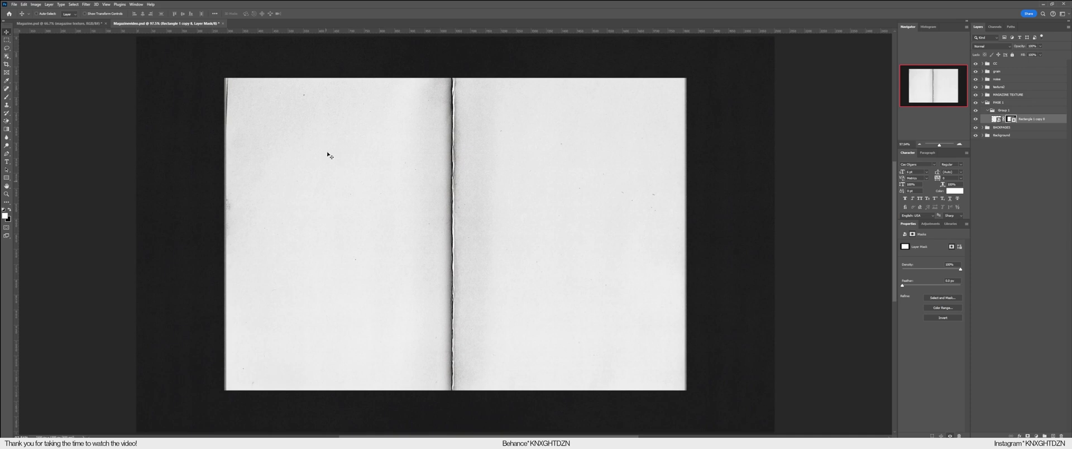
Mask out the right page on the PAGE 1 rectangle by painting black within a rectangular selection from the spine outward, then deselect.
left_click(7, 40)
left_click_drag(709, 399, 452, 67)
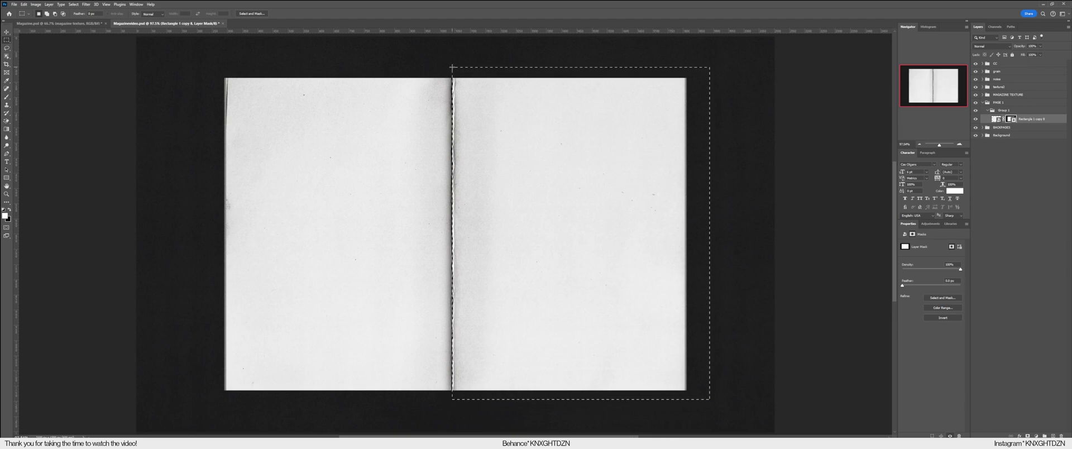
left_click(6, 97)
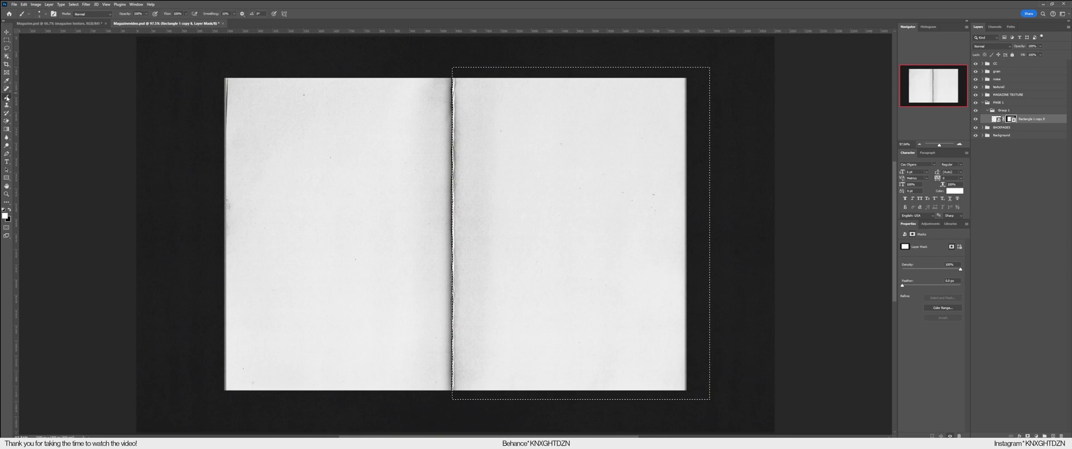
key("x")
key("bracketright")
key("bracketright")
key("bracketright")
key("bracketright")
key("bracketright")
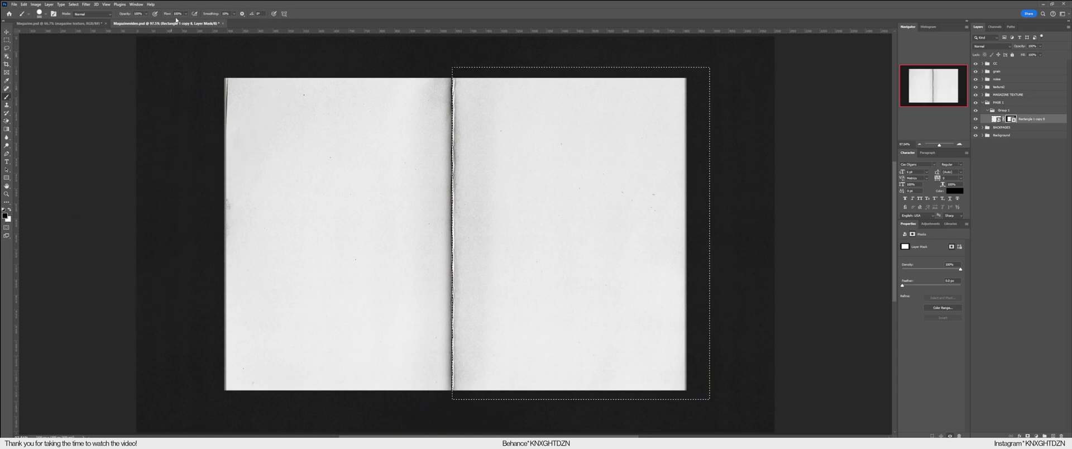
mouse_move(531, 243)
left_mouse_down()
mouse_move(534, 315)
mouse_move(581, 167)
mouse_move(661, 301)
mouse_move(579, 156)
mouse_move(542, 347)
left_mouse_up()
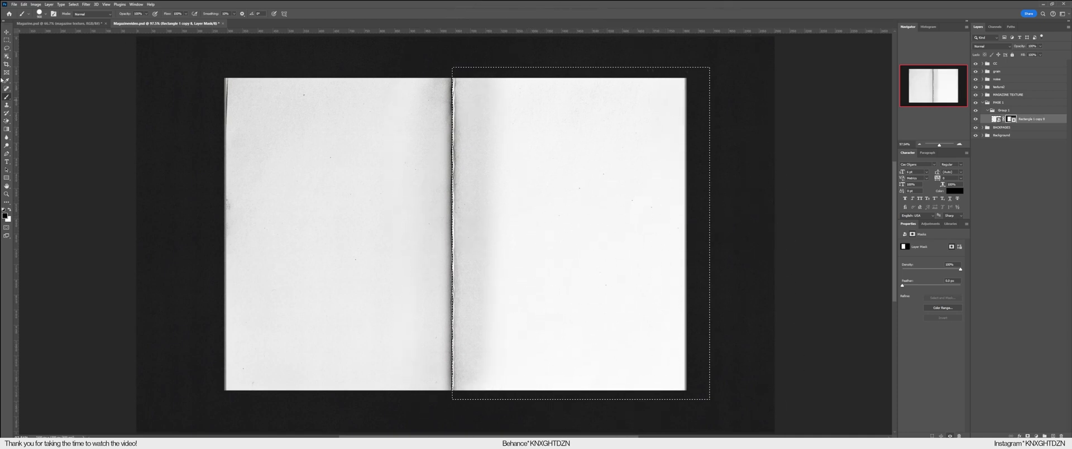
left_click(7, 40)
left_click(182, 71)
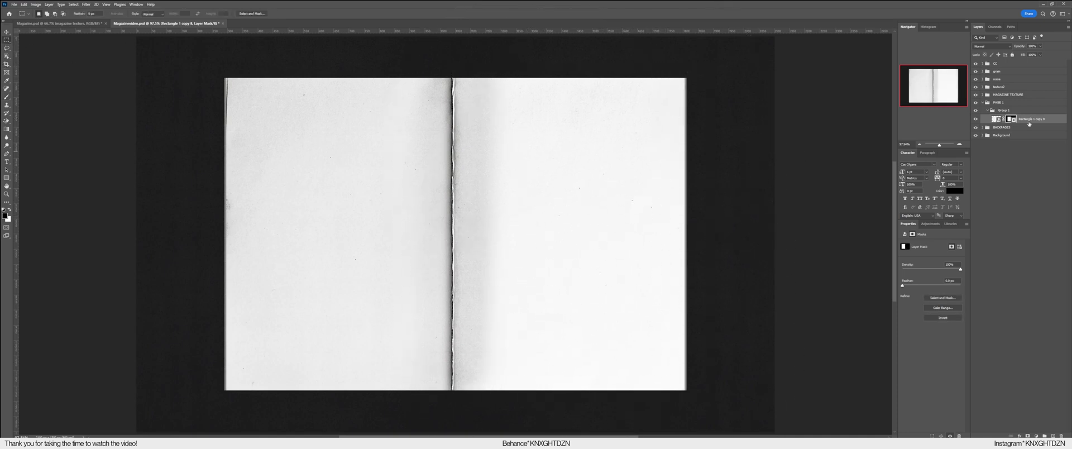
Move the left-page layer mask from the rectangle onto Group 1 inside PAGE 1.
left_click(1003, 110)
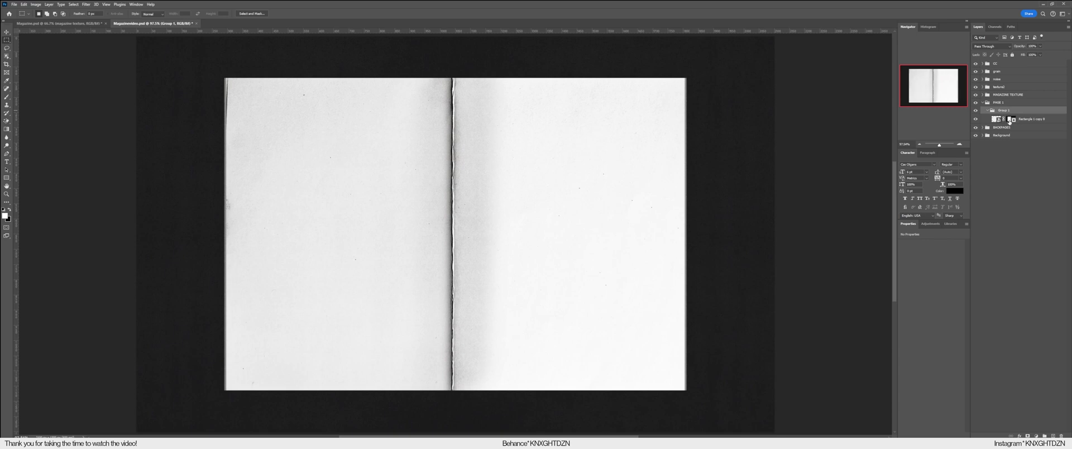
left_click(1014, 119)
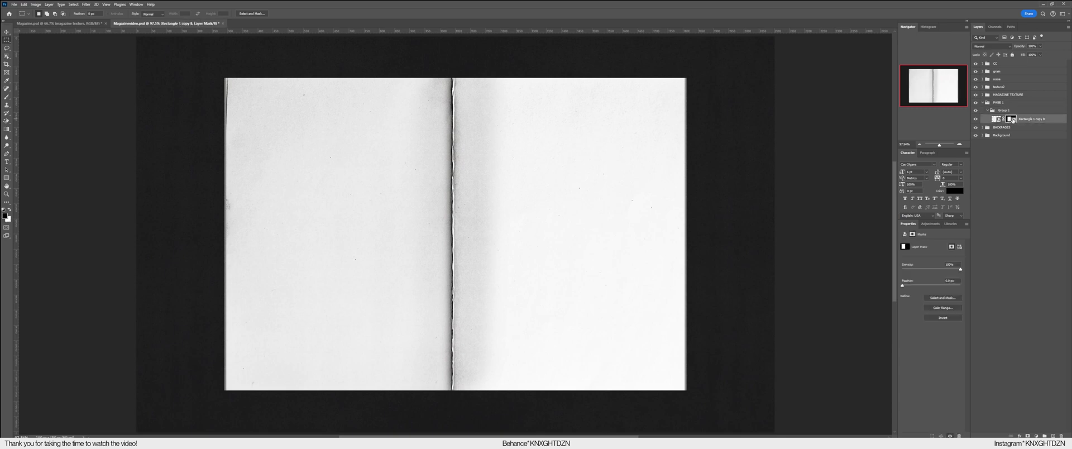
left_click_drag(1009, 110, 1009, 110)
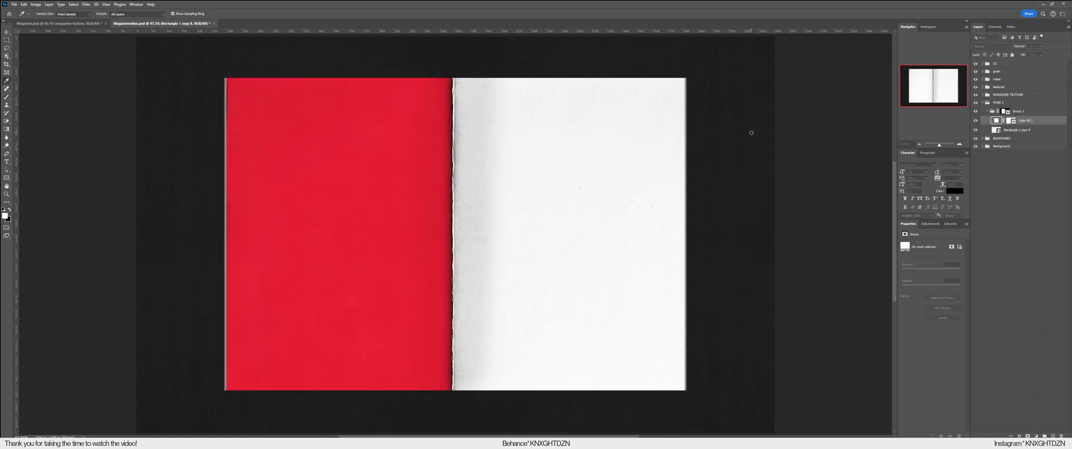
Add a red solid color fill layer above the rectangle in Group 1 and change its blend mode.
key("Return")
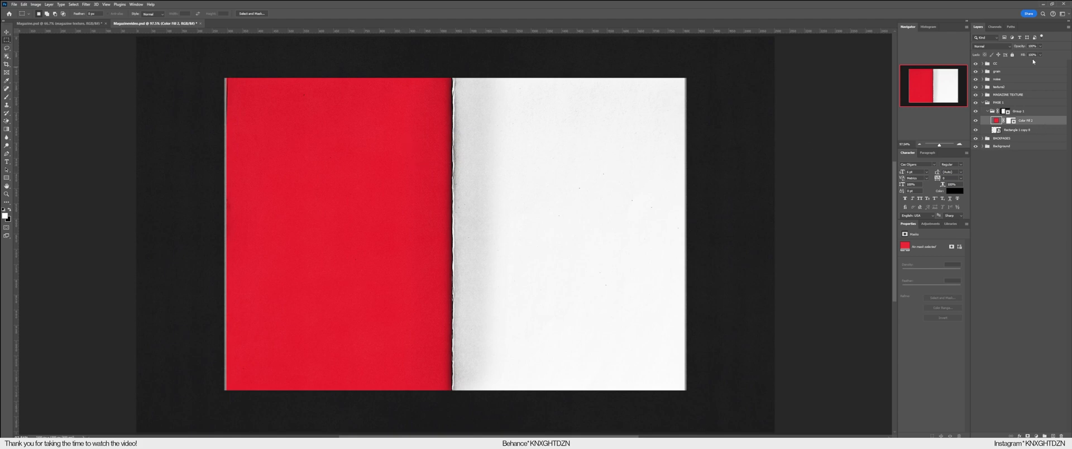
scroll(990, 47, "down", 3)
Compare the red left page with the MAGAZINE TEXTURE group hidden and shown.
left_click(997, 96)
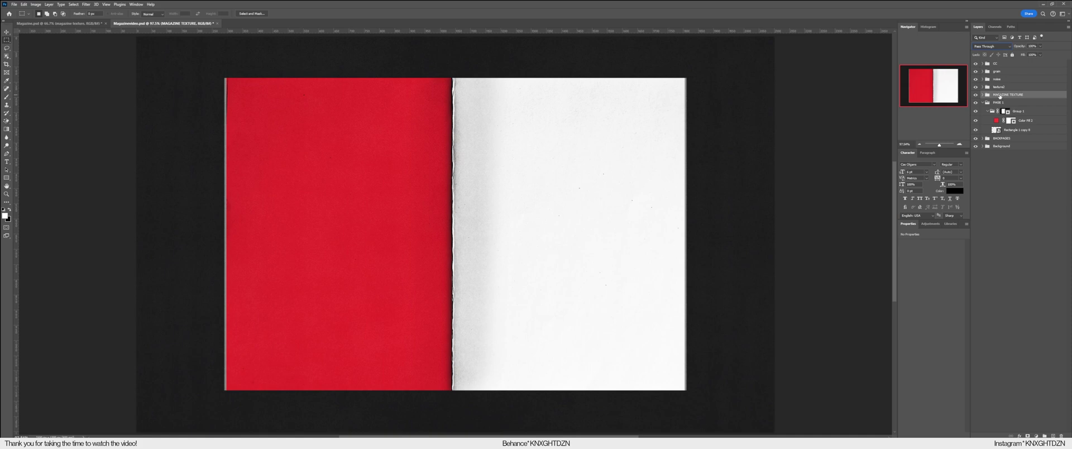
left_click(976, 95)
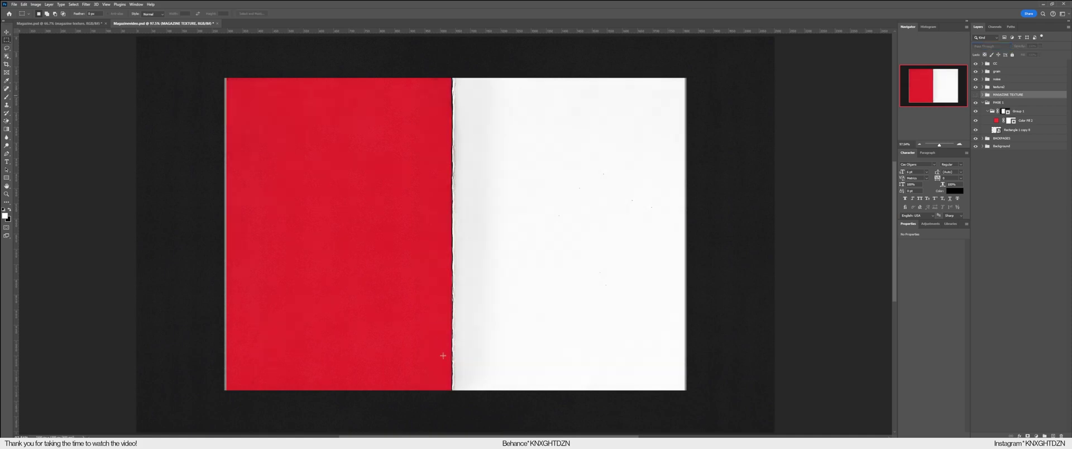
left_click(975, 95)
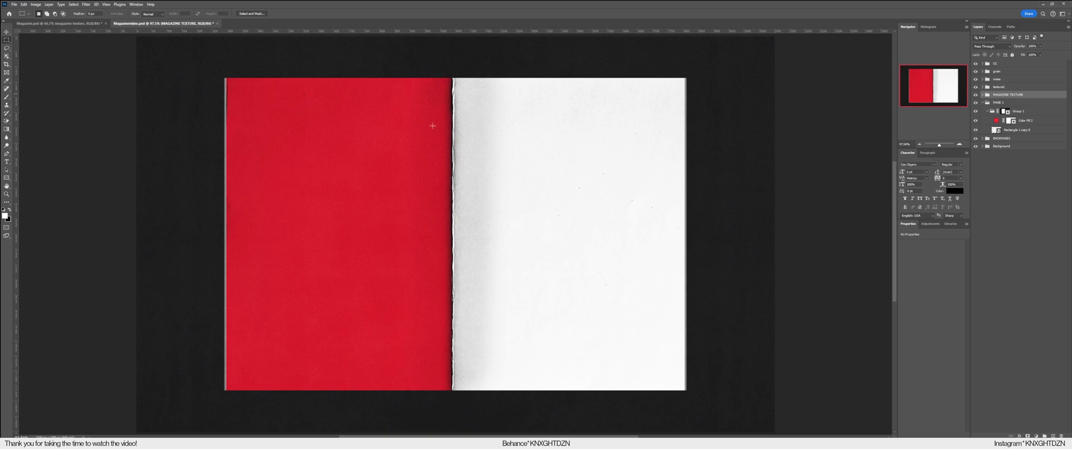
left_click(976, 95)
left_click(976, 95)
Duplicate the Rectangle 1 copy layer again, place the duplicate between MAGAZINE TEXTURE and PAGE 1, and set its blend mode to Normal.
left_click(983, 103)
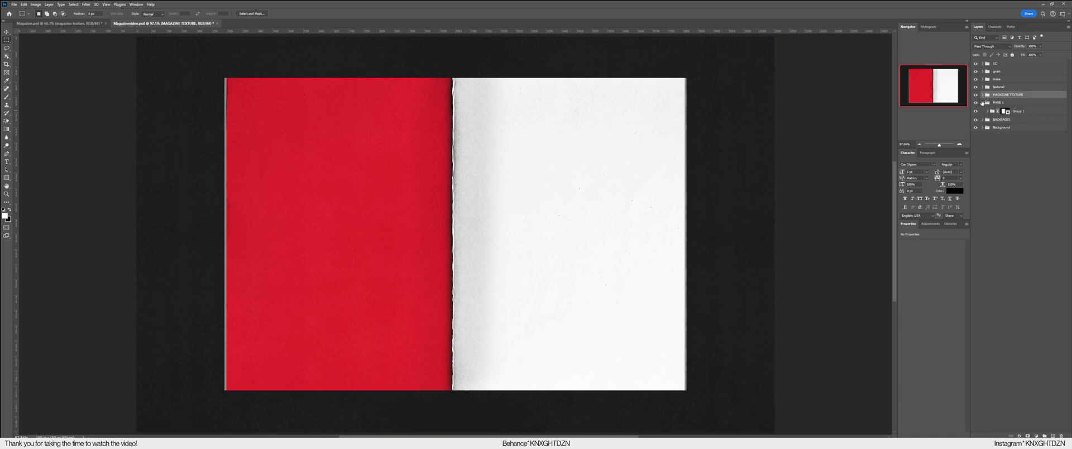
left_click(1035, 103)
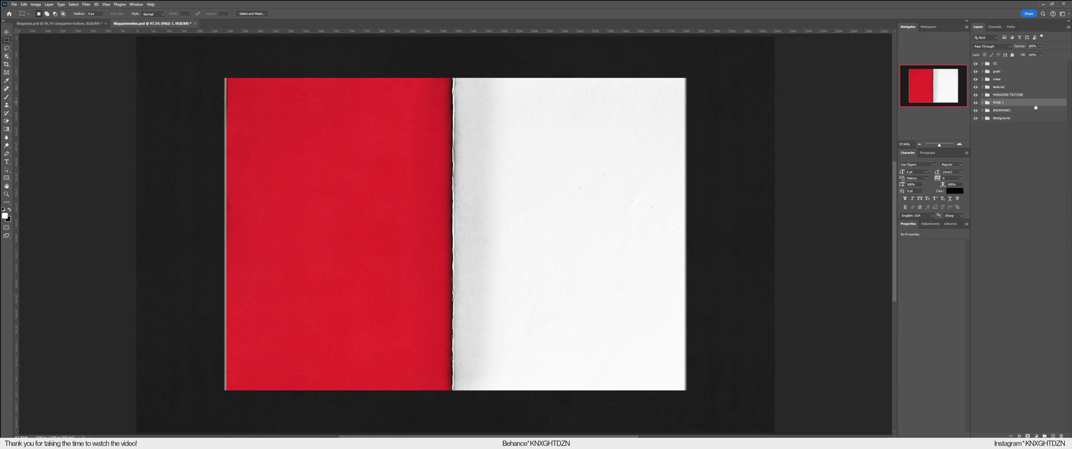
left_click(982, 94)
left_click_drag(1030, 122, 1032, 140)
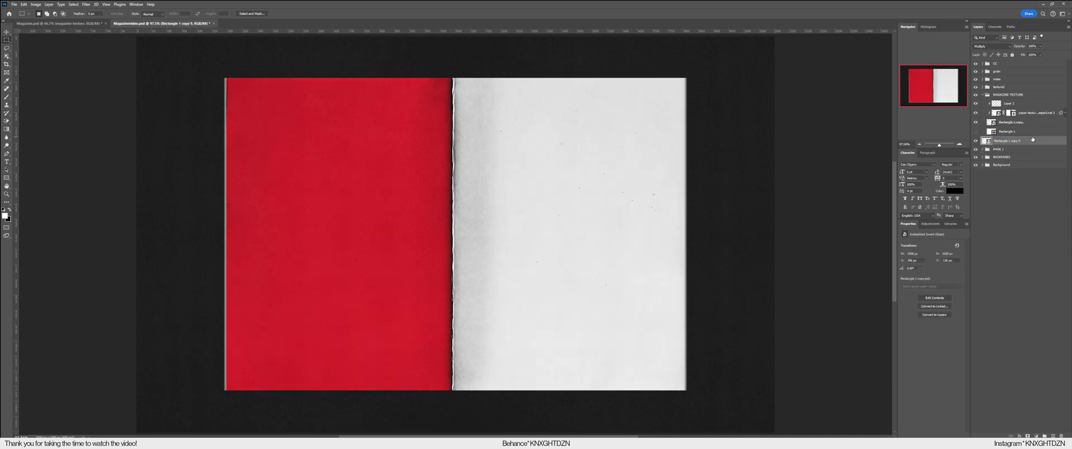
left_click(986, 95)
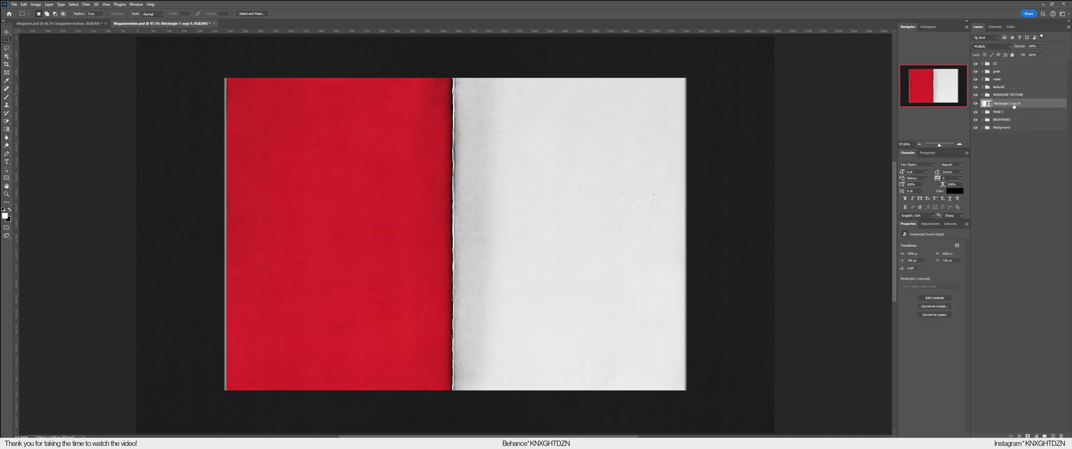
scroll(985, 46, "up", 3)
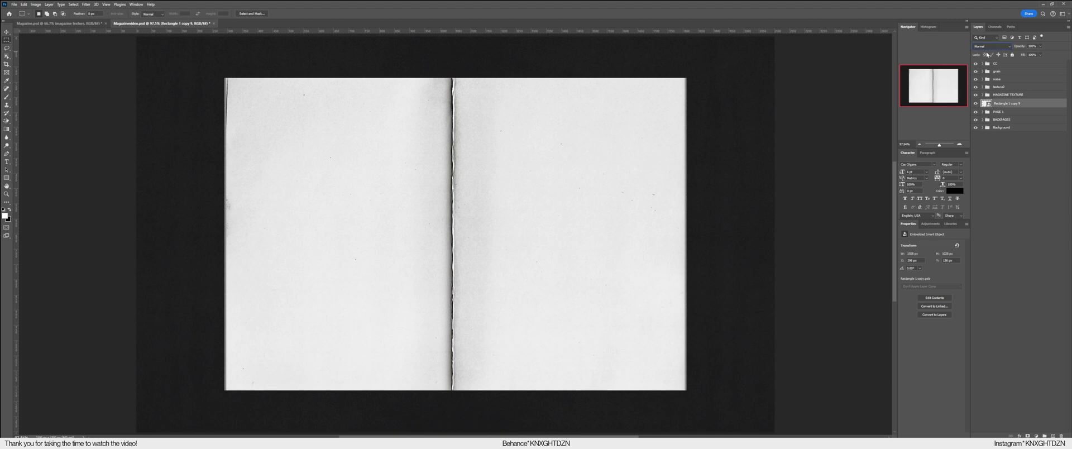
Group the new rectangle duplicate as PAGE 2 and nest the rectangle in another group inside it.
key("ctrl+g")
double_click(998, 103)
type("PAGE 2")
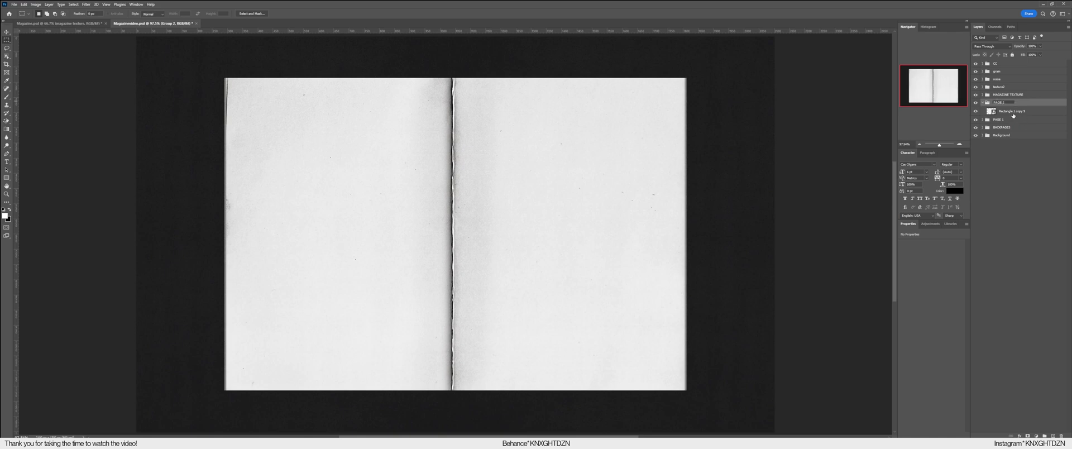
left_click(1013, 116)
key("ctrl+g")
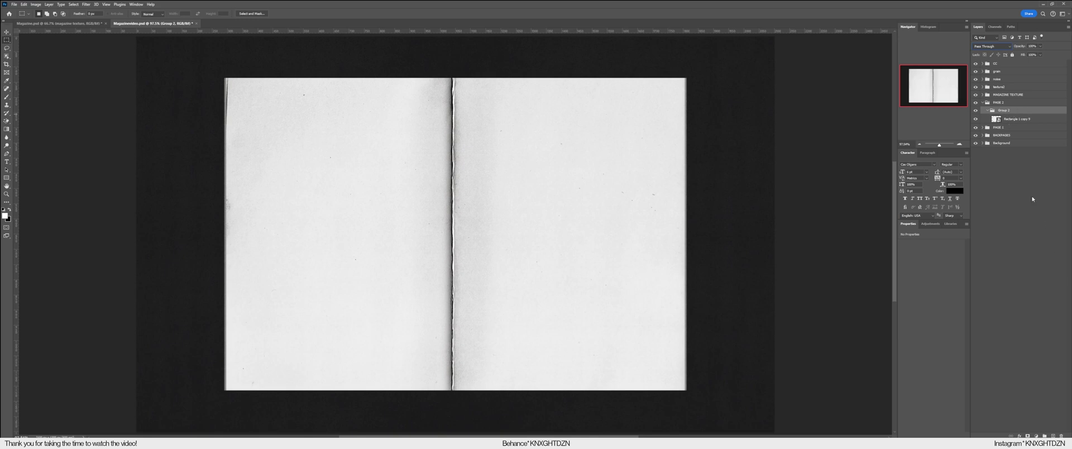
Add a layer mask shaped to the rectangle's outline to the rectangle layer in the PAGE 2 group.
left_click(1017, 119)
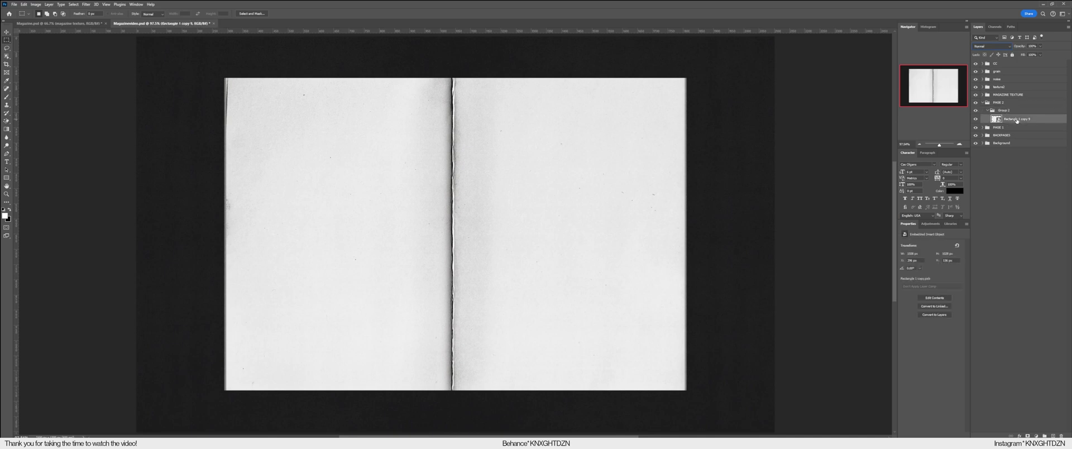
left_click(997, 121, "ctrl")
left_click(1027, 436)
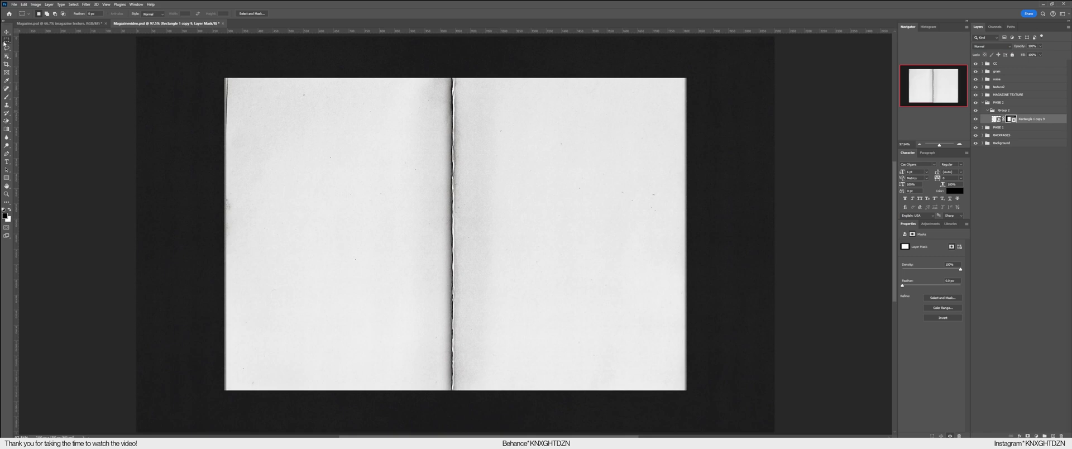
Mask out the left page on the PAGE 2 rectangle by painting black within a rectangular selection ending at the spine.
left_click_drag(709, 404, 432, 69)
left_click_drag(200, 389, 207, 405)
left_click_drag(253, 316, 452, 66)
left_click(6, 97)
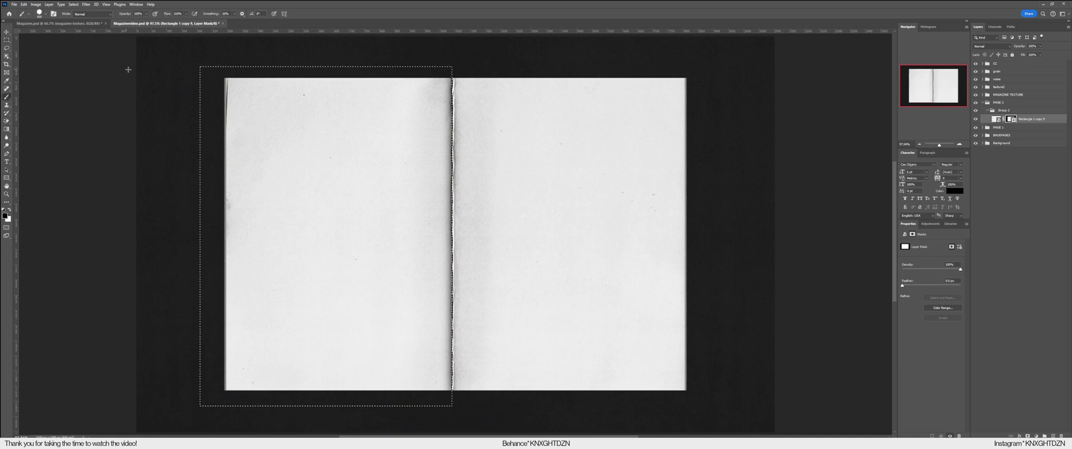
mouse_move(305, 117)
left_mouse_down()
mouse_move(272, 106)
mouse_move(396, 104)
mouse_move(425, 344)
mouse_move(386, 365)
mouse_move(245, 174)
left_mouse_up()
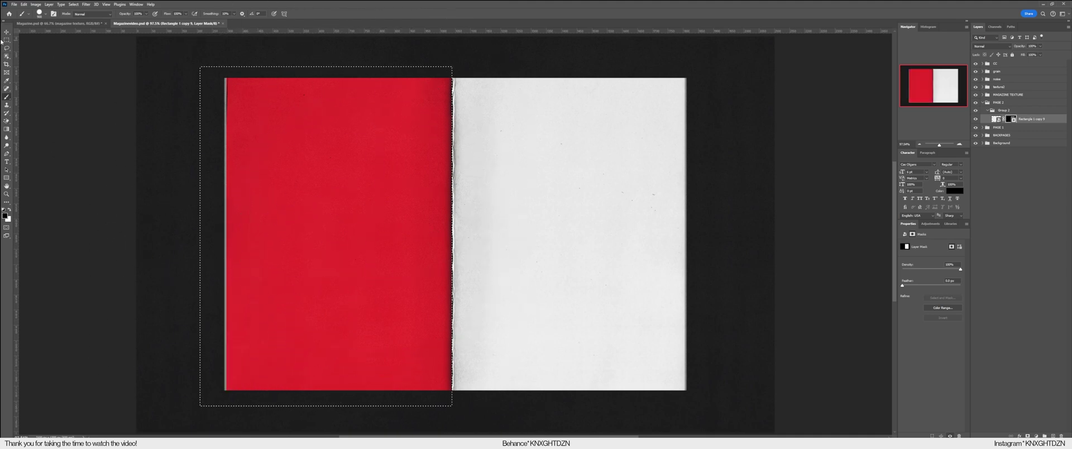
Clear the selection and move the rectangle's layer mask onto the inner group within PAGE 2.
left_click(7, 39)
key("ctrl+d")
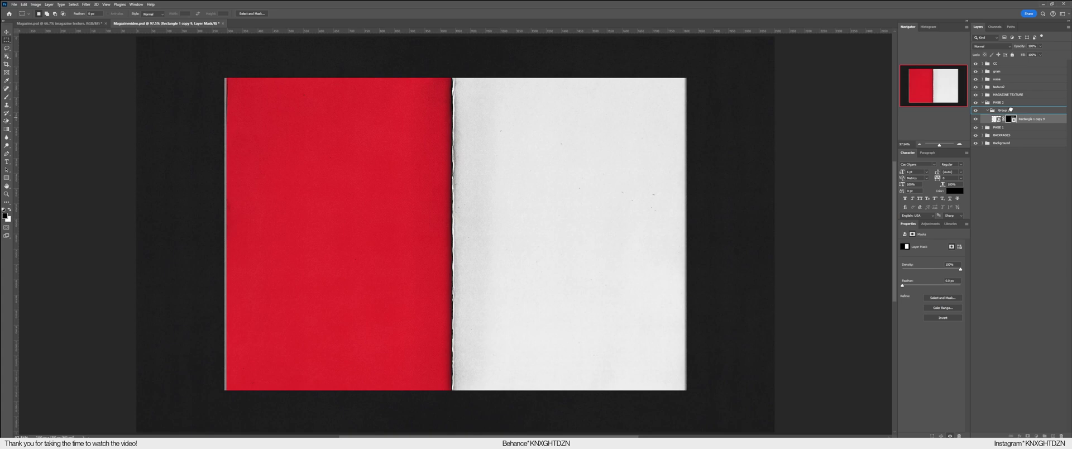
left_click_drag(1010, 110, 1011, 111)
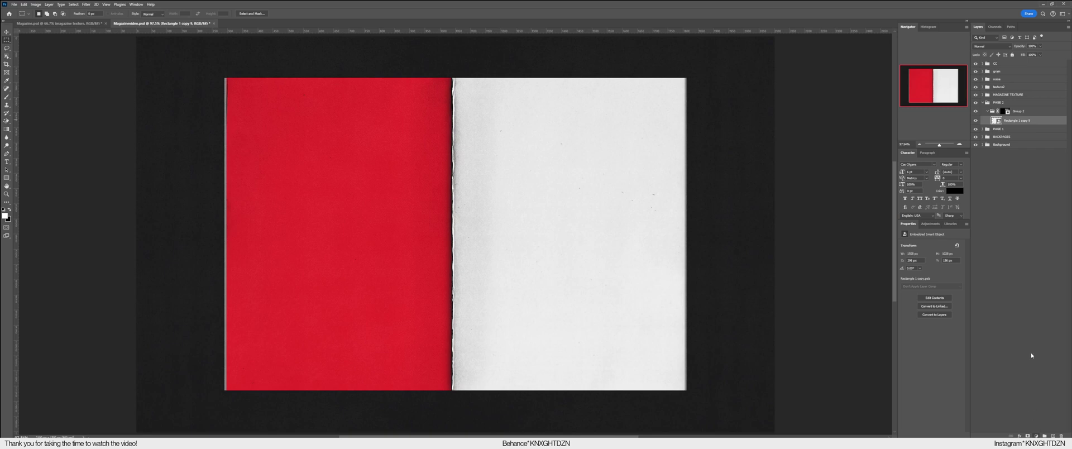
Add a blue solid color fill layer above the rectangle copy inside the masked inner group of PAGE 2.
key("ctrl+shift+n")
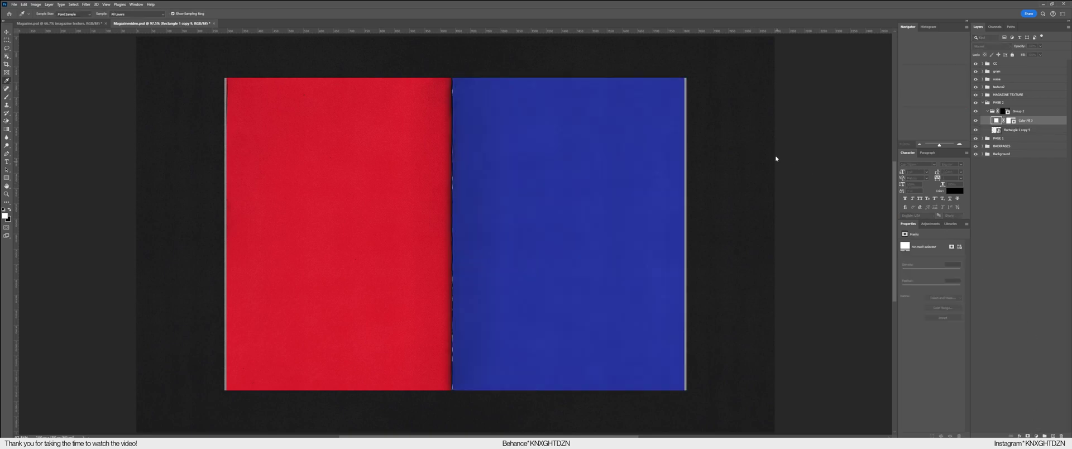
key("m")
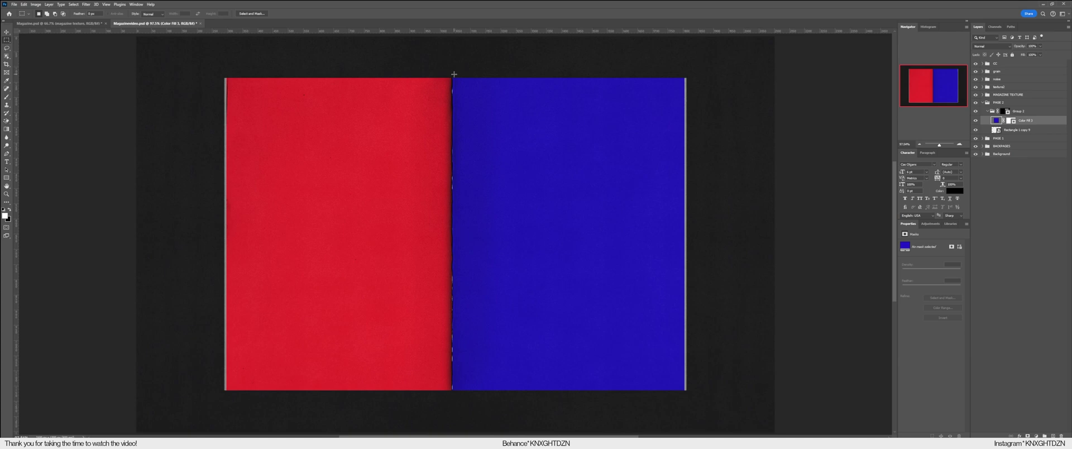
Paint white on the PAGE 2 inner group's mask along the upper spine edge to cover the white gaps with blue.
left_click(7, 96)
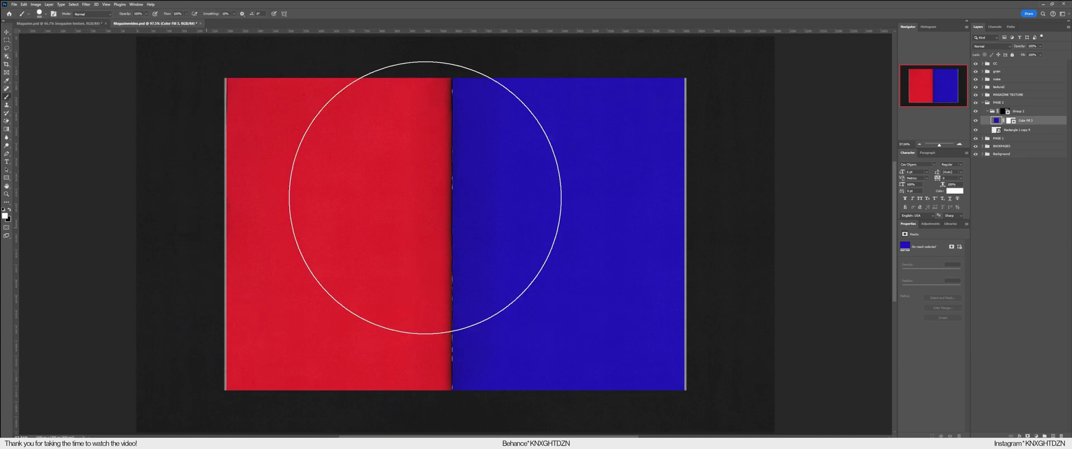
left_click(1006, 111)
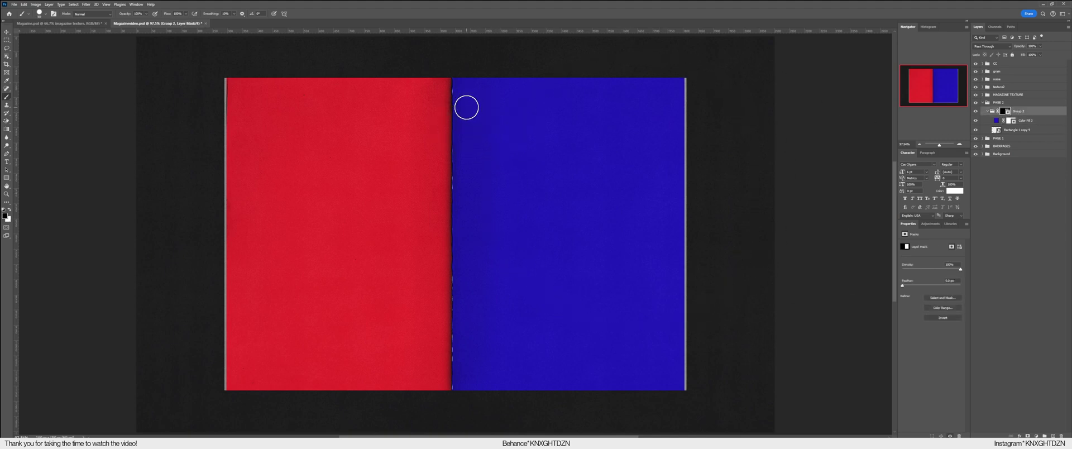
key("x")
key("ctrl+plus")
key("ctrl+plus")
key("ctrl+plus")
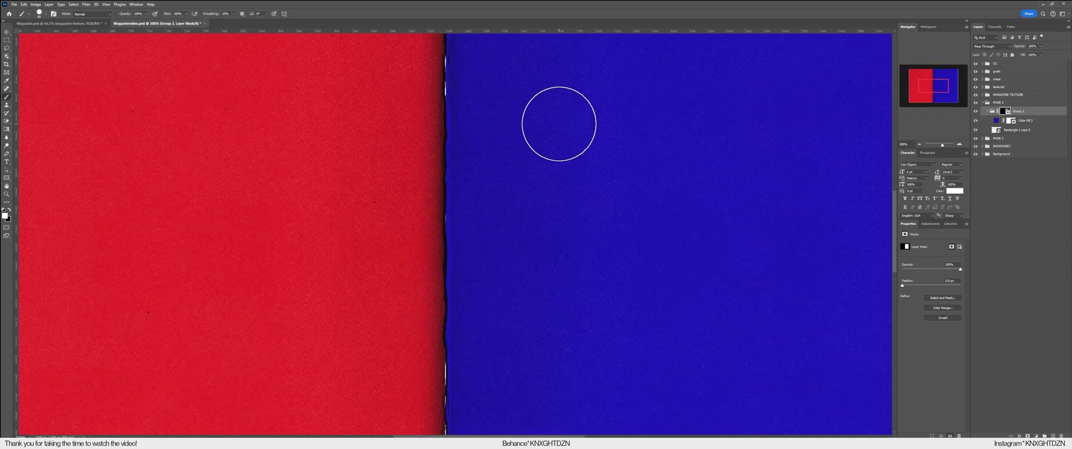
scroll(503, 112, "up", 1)
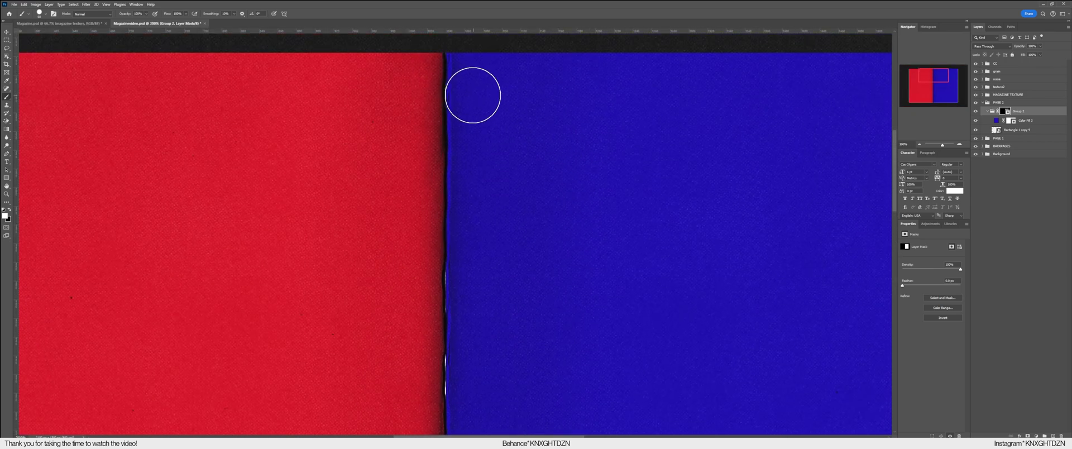
scroll(466, 327, "down", 3)
left_click_drag(470, 223, 474, 340)
scroll(477, 346, "down", 3)
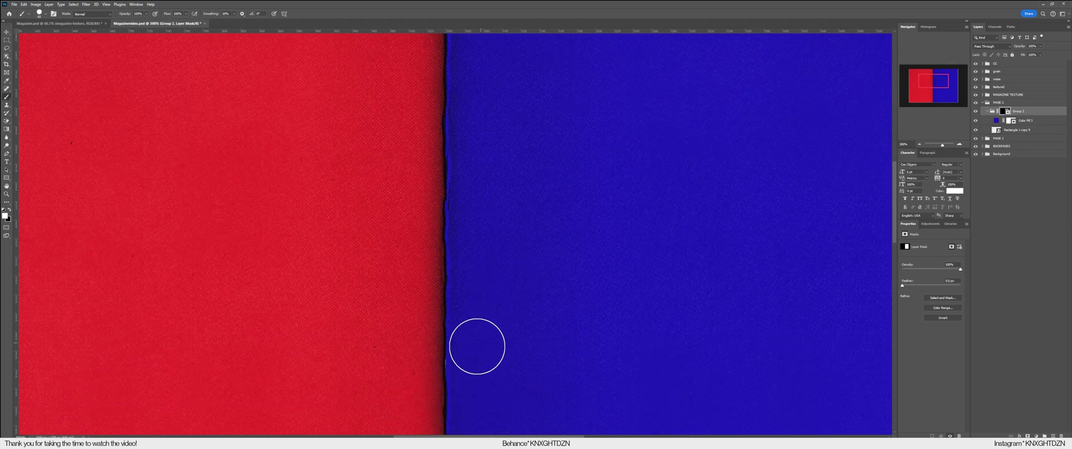
scroll(489, 345, "down", 8)
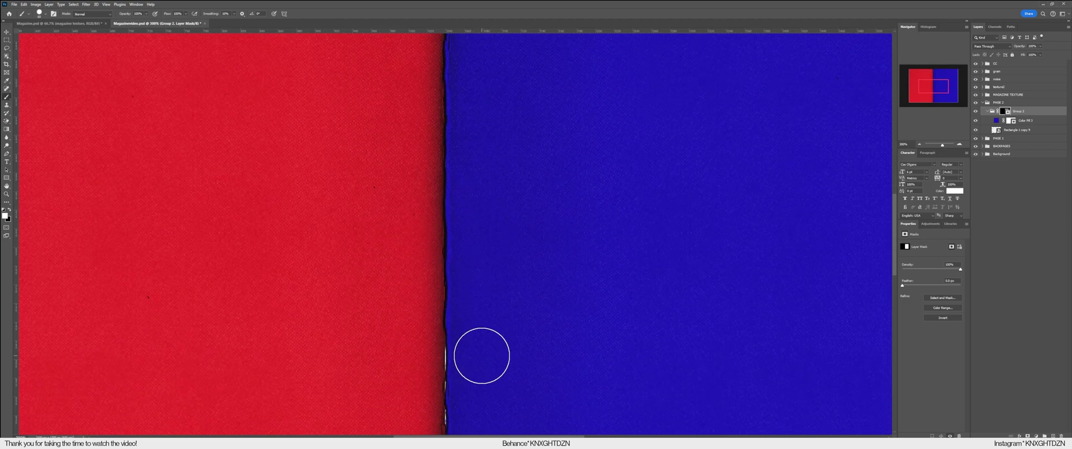
Continue painting white on the PAGE 2 inner group's mask down the lower spine edge with a progressively smaller brush.
scroll(477, 352, "down", 4)
key("bracketleft")
key("bracketleft")
key("bracketleft")
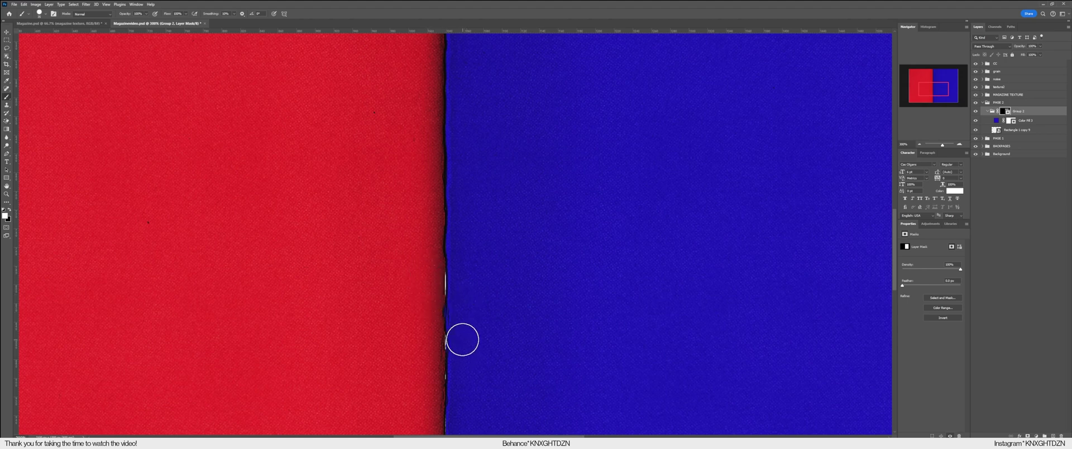
scroll(443, 389, "down", 6)
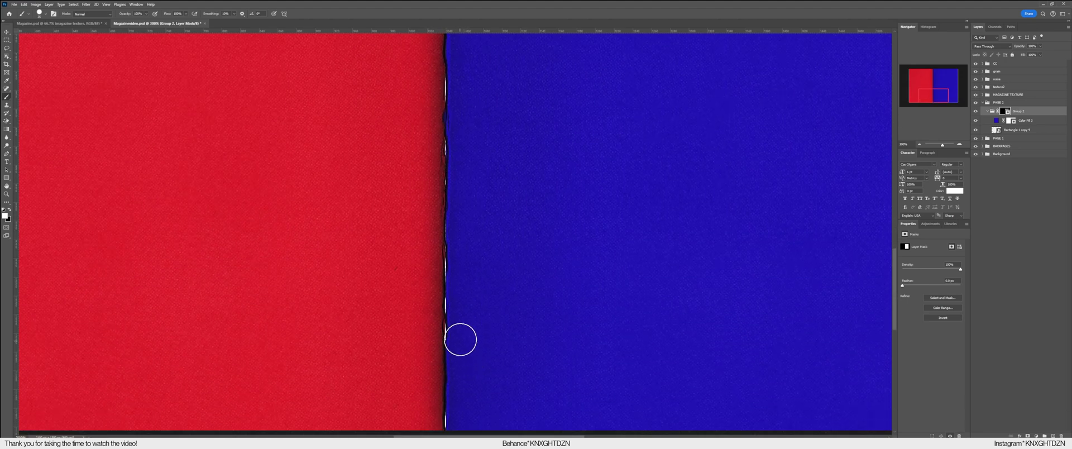
scroll(461, 418, "down", 1)
key("bracketleft")
key("bracketleft")
key("bracketleft")
key("bracketleft")
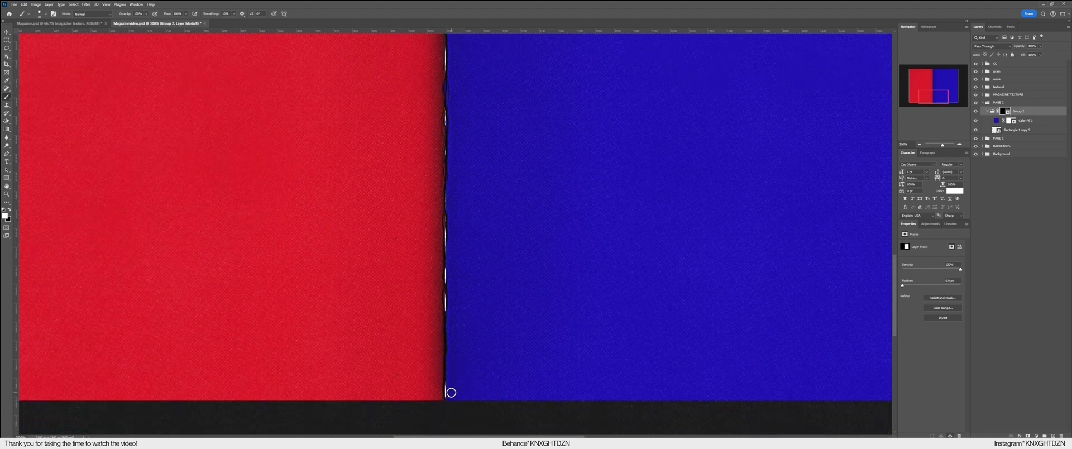
Paint white on the PAGE 1 inner group's mask along the spine to fill the remaining gaps with red.
left_click(982, 103)
scroll(440, 279, "up", 1)
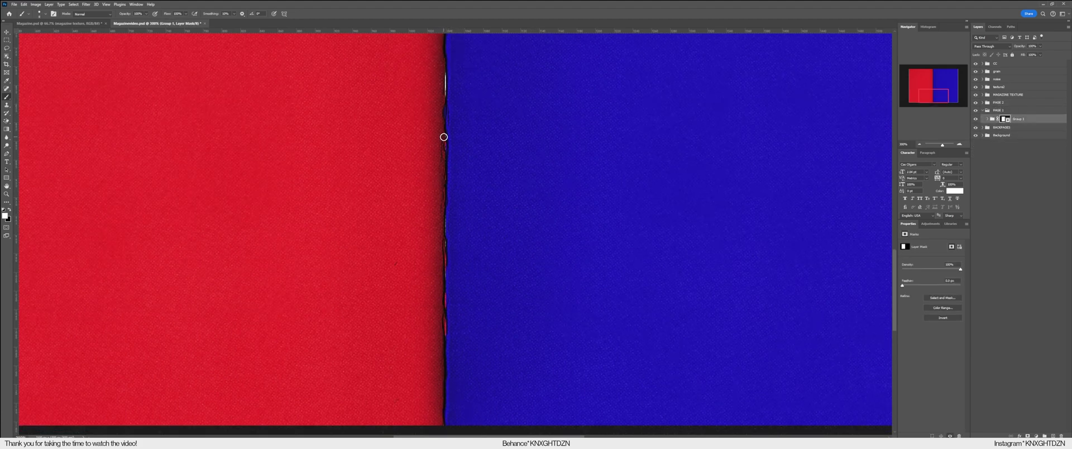
scroll(427, 88, "down", 5)
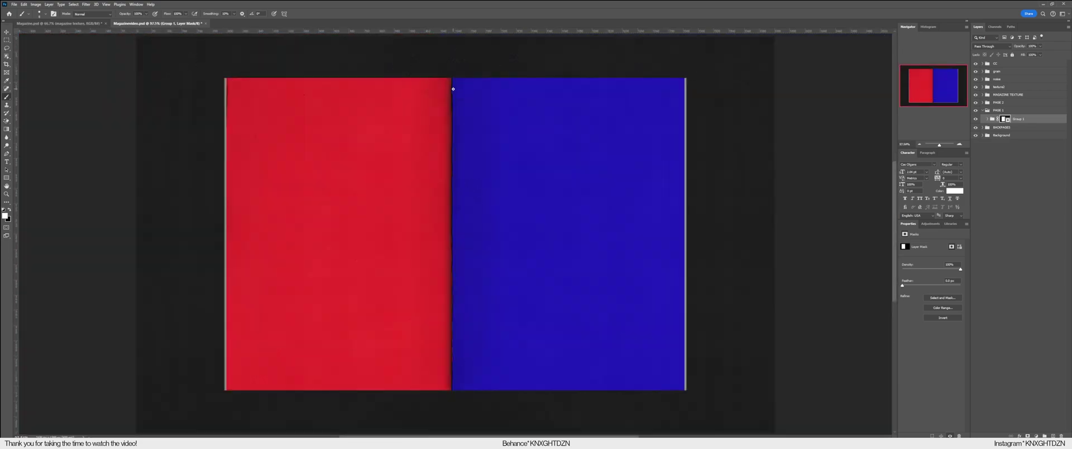
Hide the red and blue color fill layers, collapse the PAGE 1 and PAGE 2 groups, and select the PAGE 1 group.
left_click(988, 119)
left_click(976, 128)
left_click(983, 103)
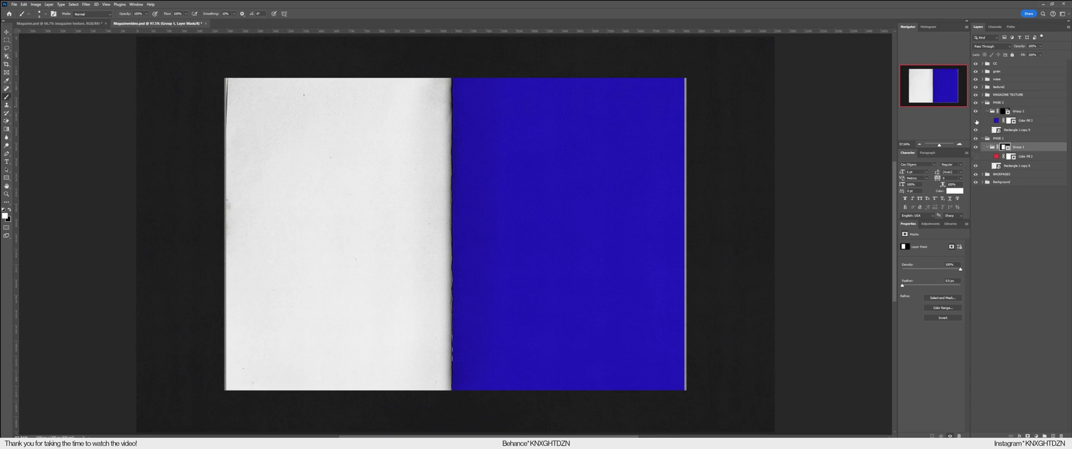
left_click(976, 121)
left_click(982, 103)
left_click(983, 110)
left_click(999, 110)
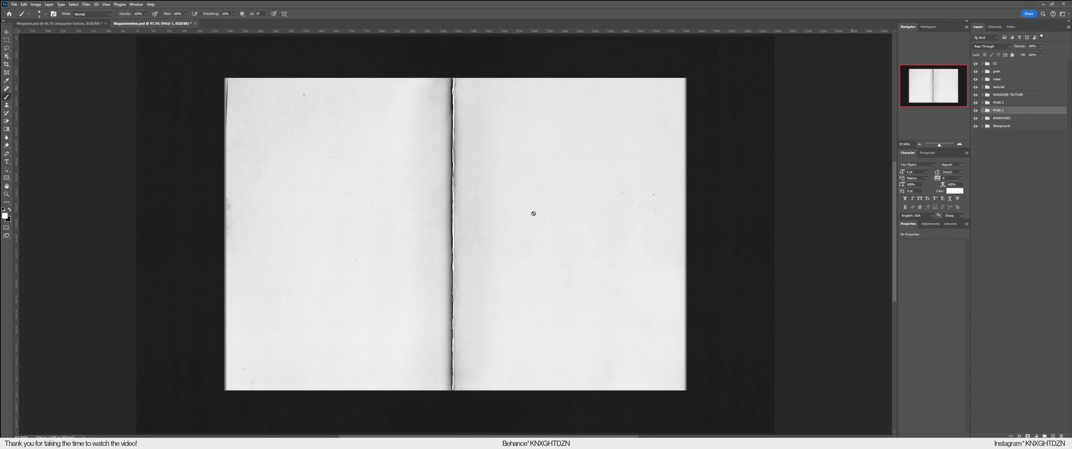